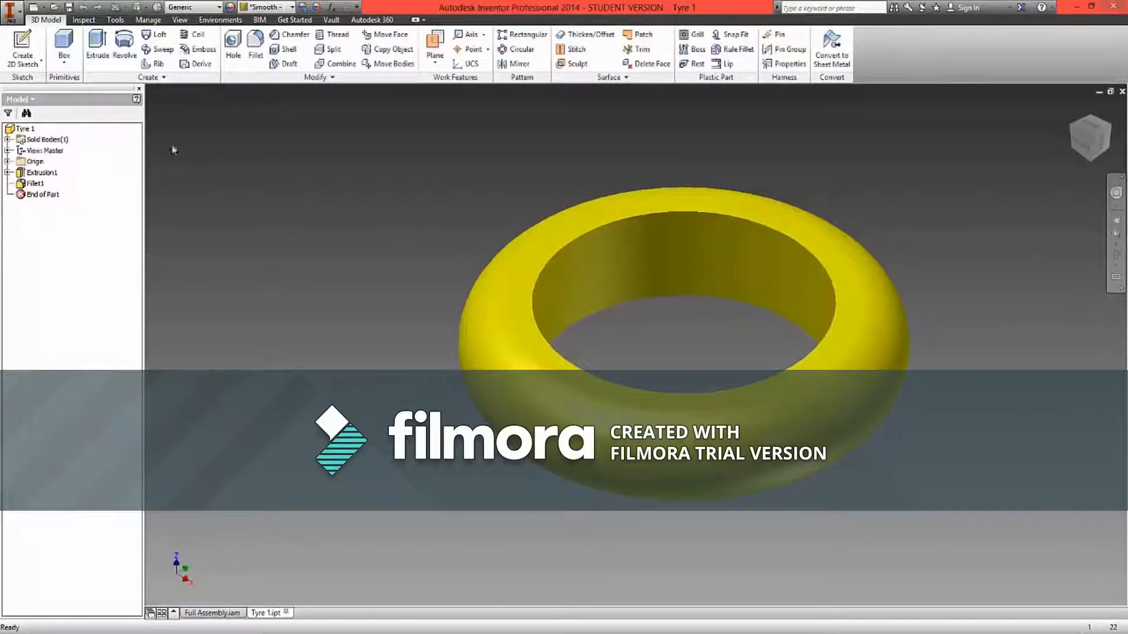
# Step: Create a new part file from the Metric template Standard (mm).ipt
pyautogui.click(17, 16)
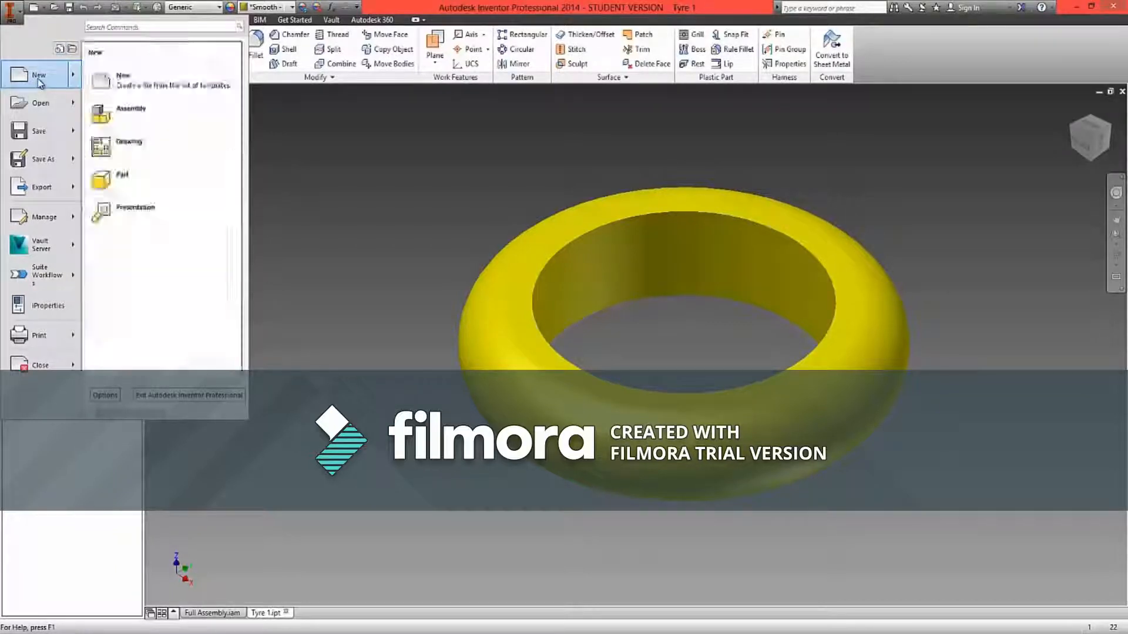
pyautogui.click(39, 79)
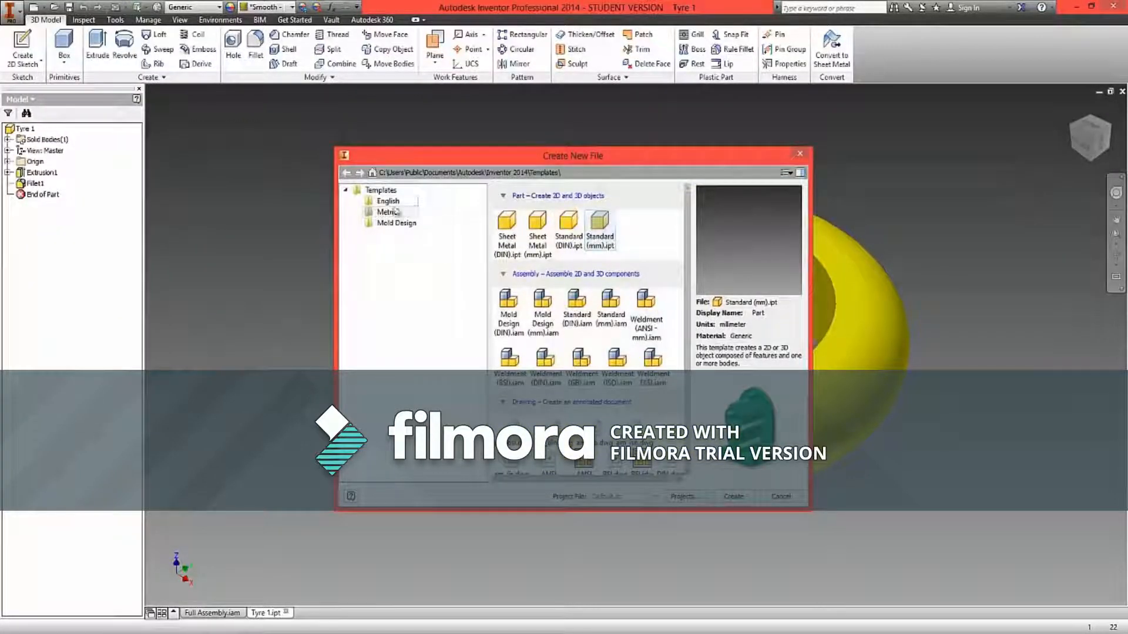
pyautogui.click(392, 212)
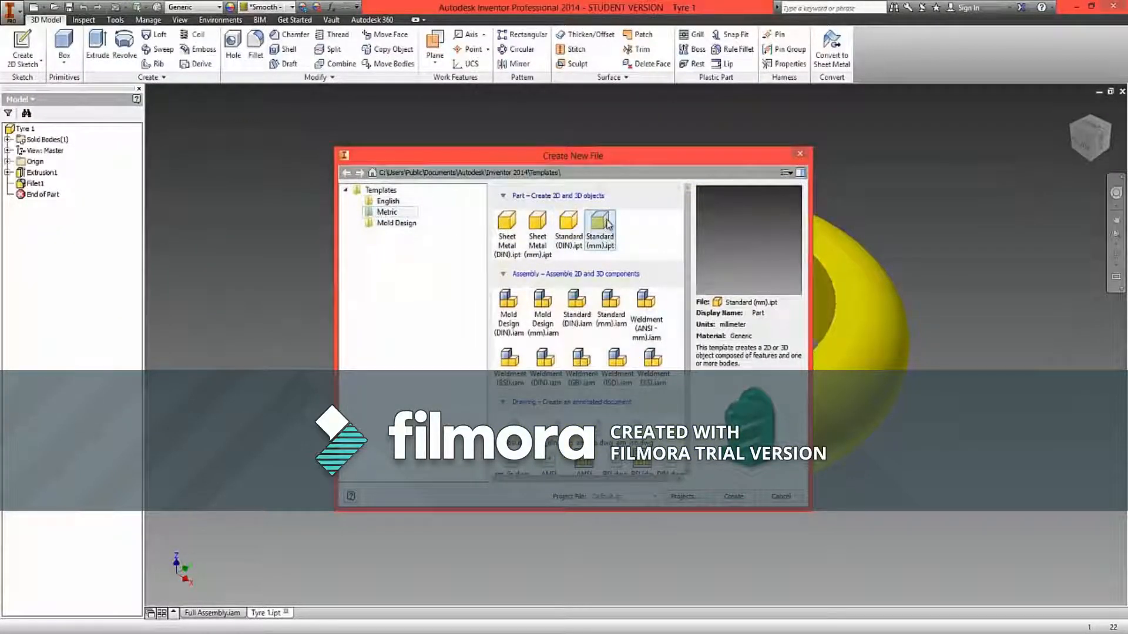
pyautogui.click(733, 498)
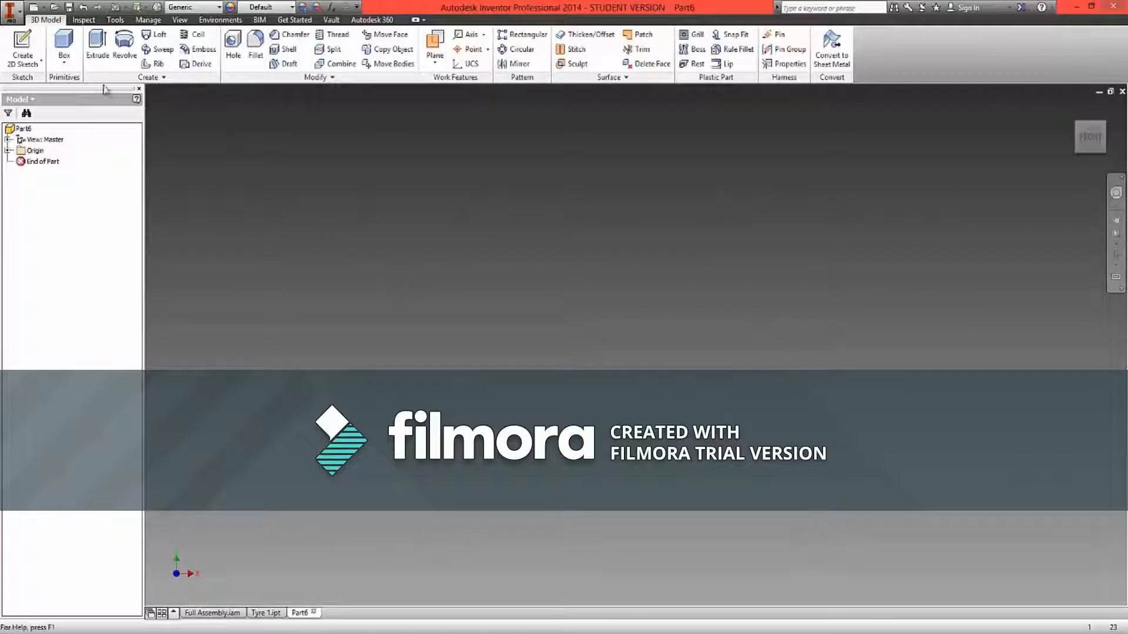
# Step: Start a 2D sketch on the horizontal XZ origin plane
pyautogui.click(28, 65)
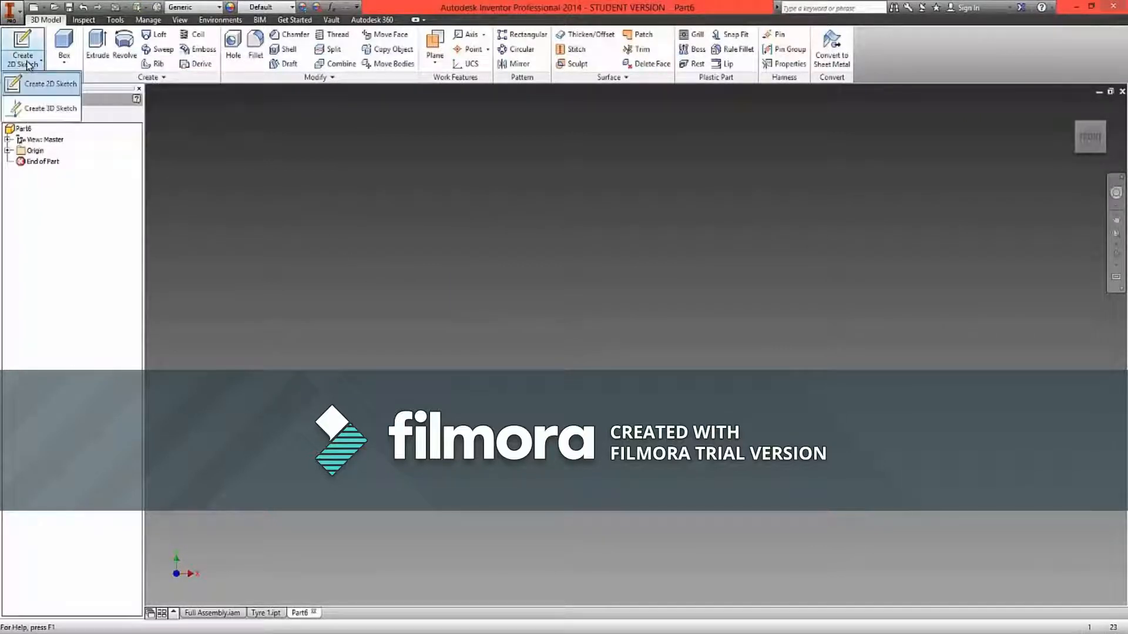
pyautogui.click(37, 82)
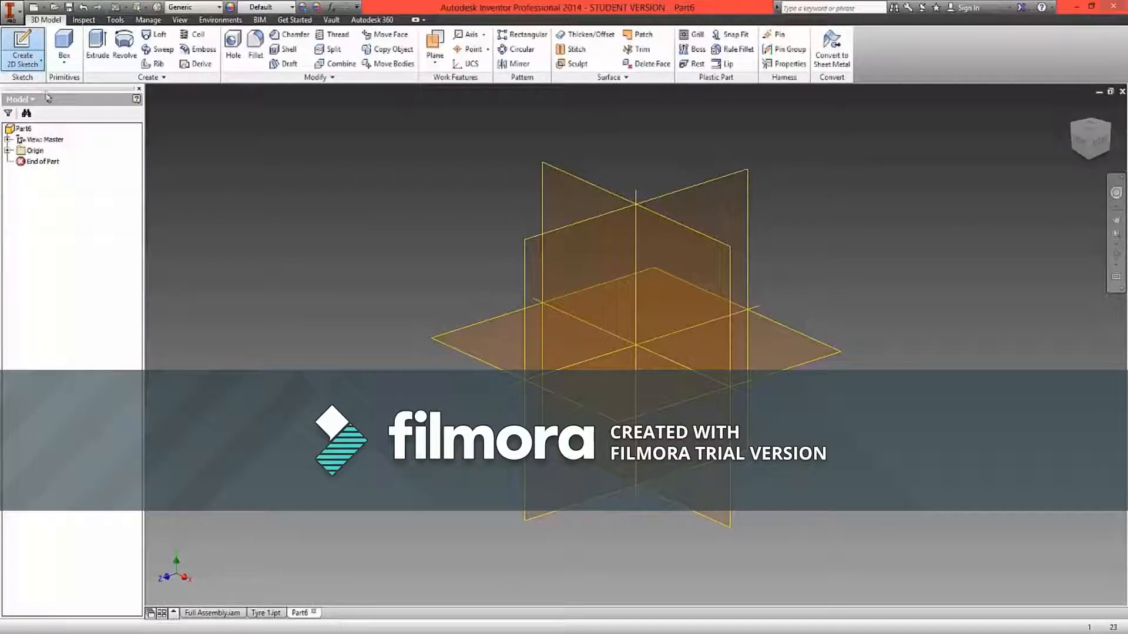
pyautogui.click(8, 151)
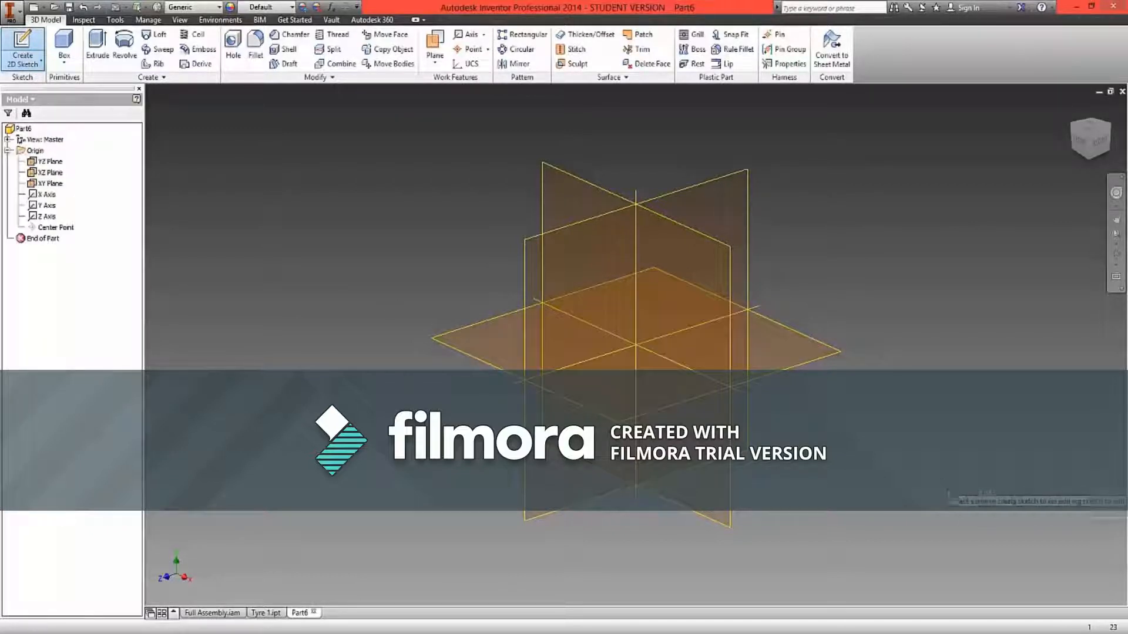
pyautogui.click(778, 353)
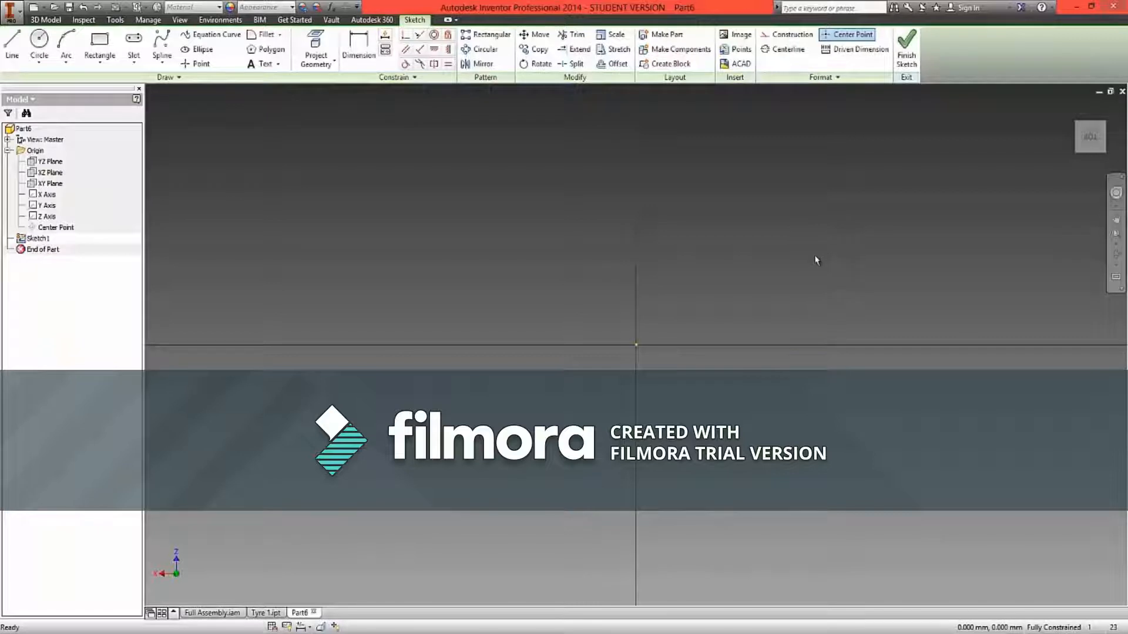
# Step: Sketch a circle with a diameter of 110 mm centred on the origin
pyautogui.click(40, 42)
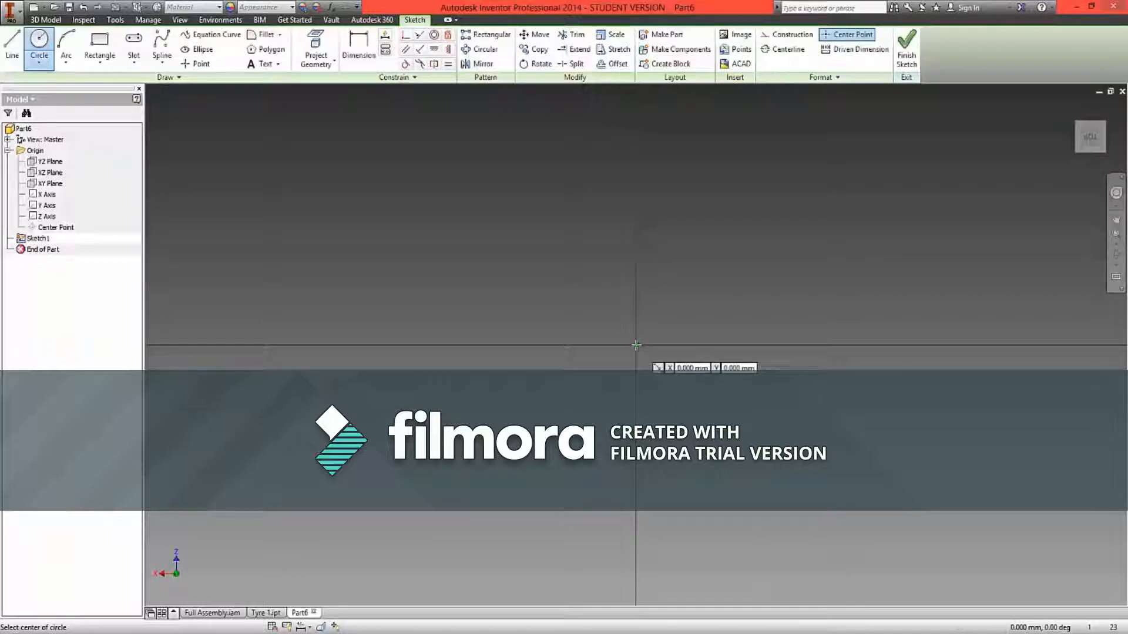
pyautogui.click(636, 345)
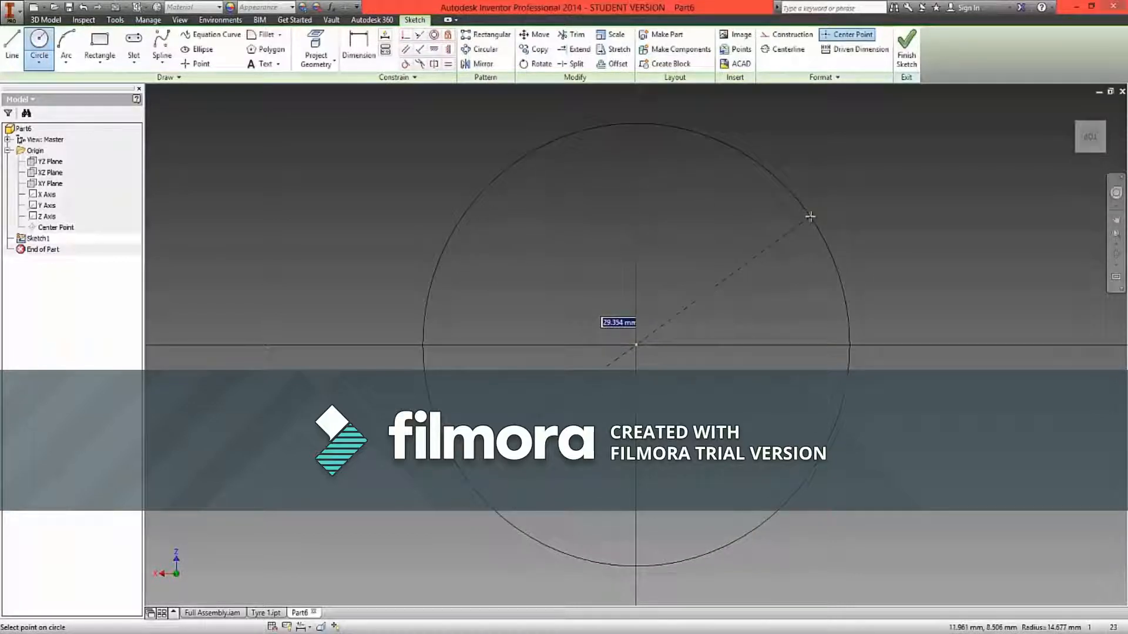
pyautogui.write('110')
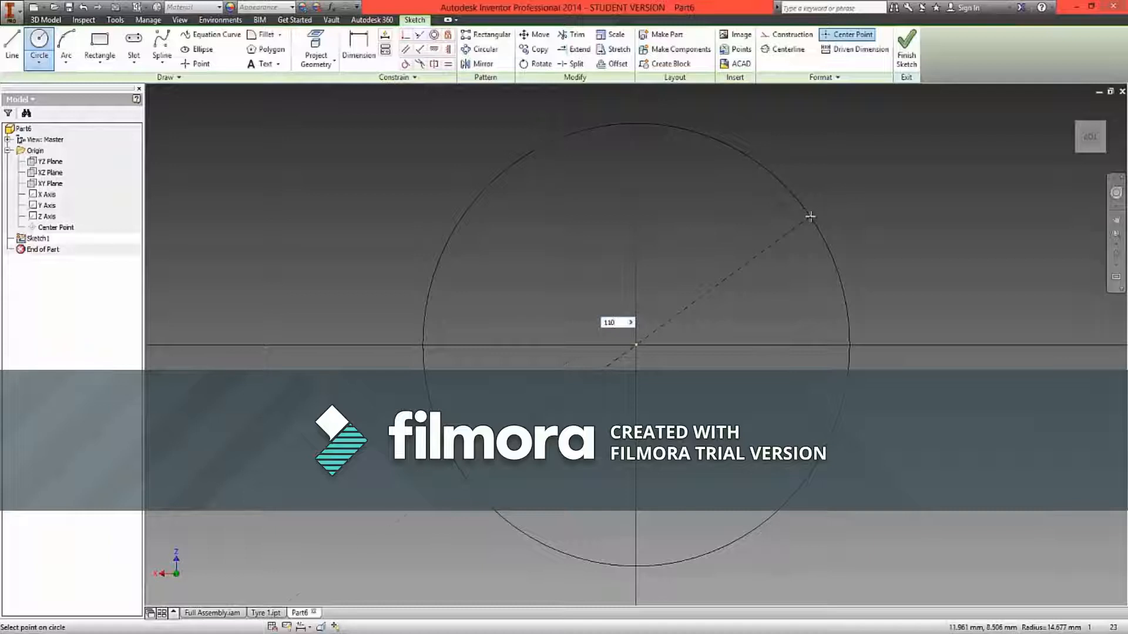
pyautogui.press('Return')
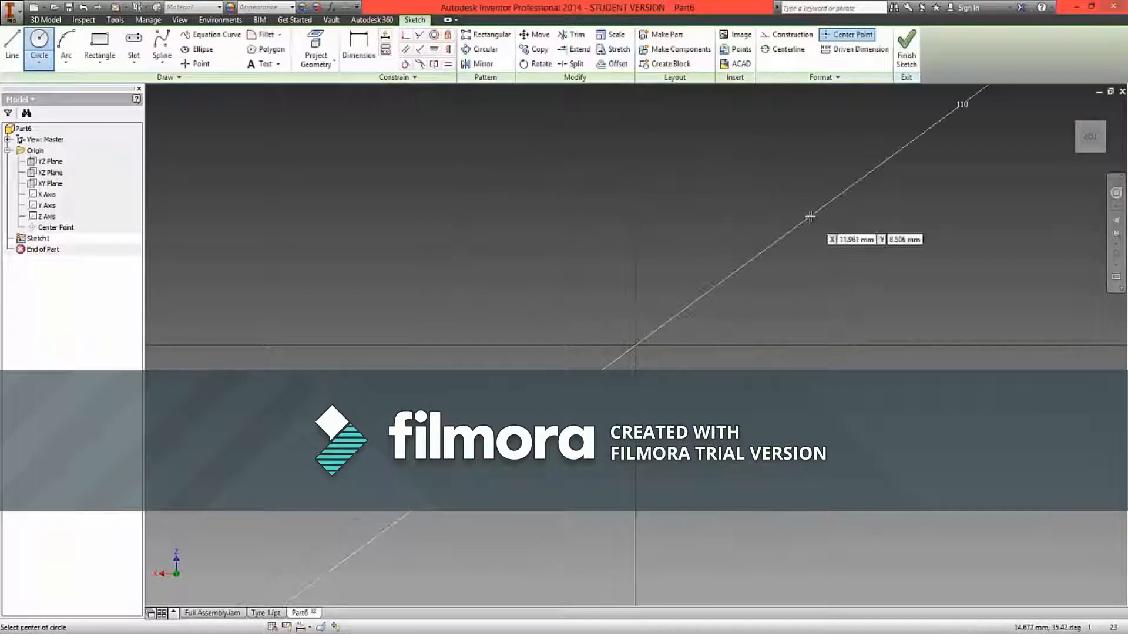
pyautogui.click(1090, 138)
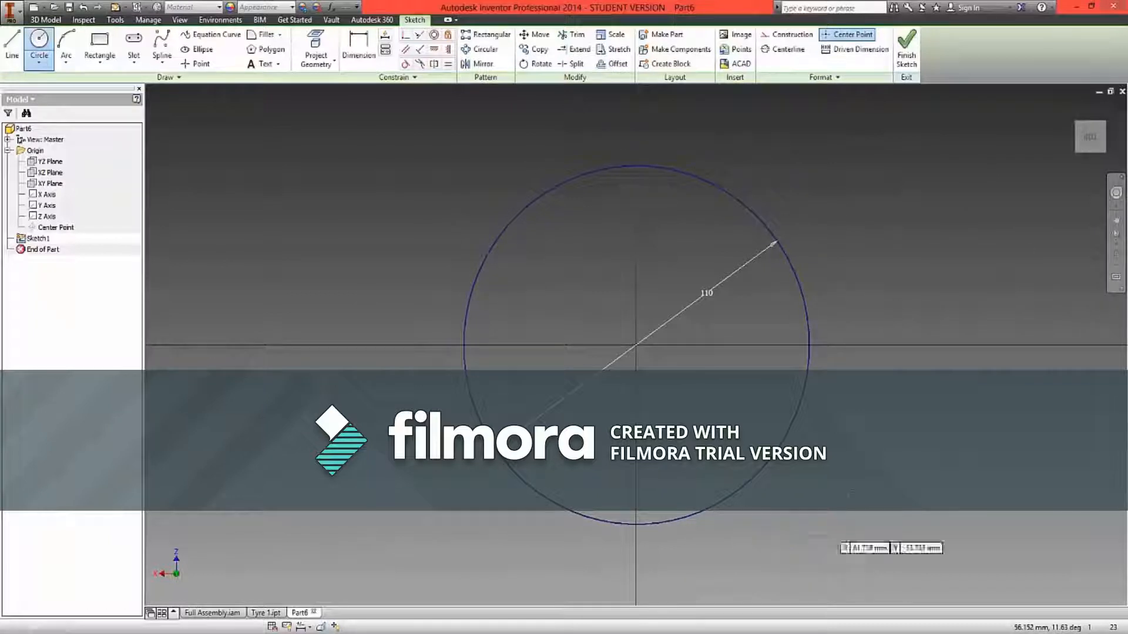
# Step: Add a concentric circle with a diameter of 70 mm at the origin and finish the sketch
pyautogui.click(636, 346)
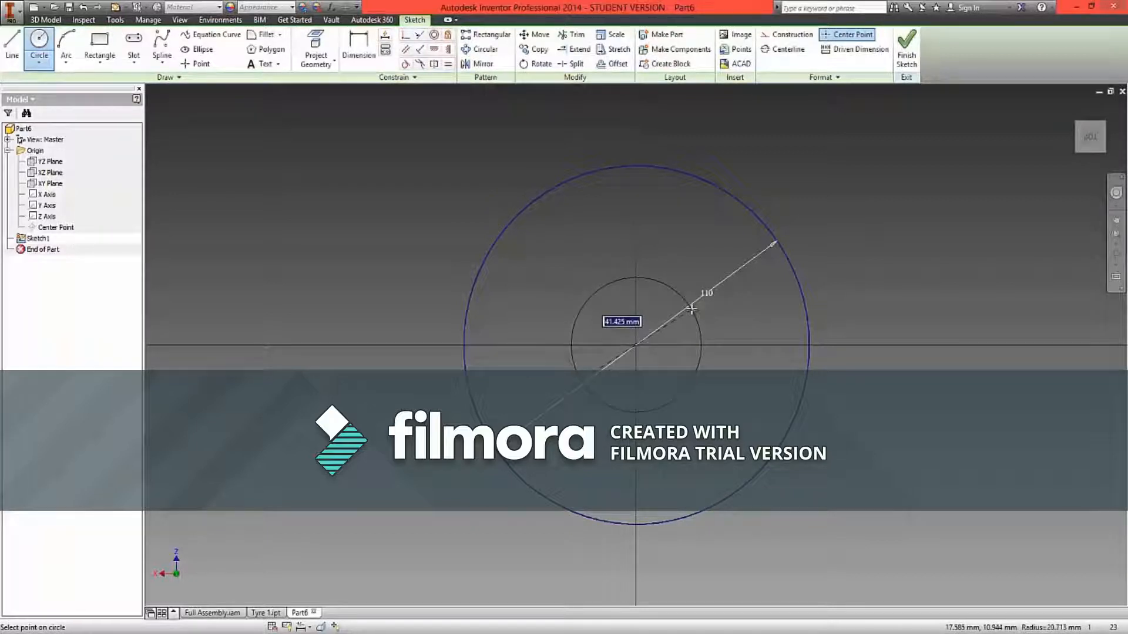
pyautogui.write('70')
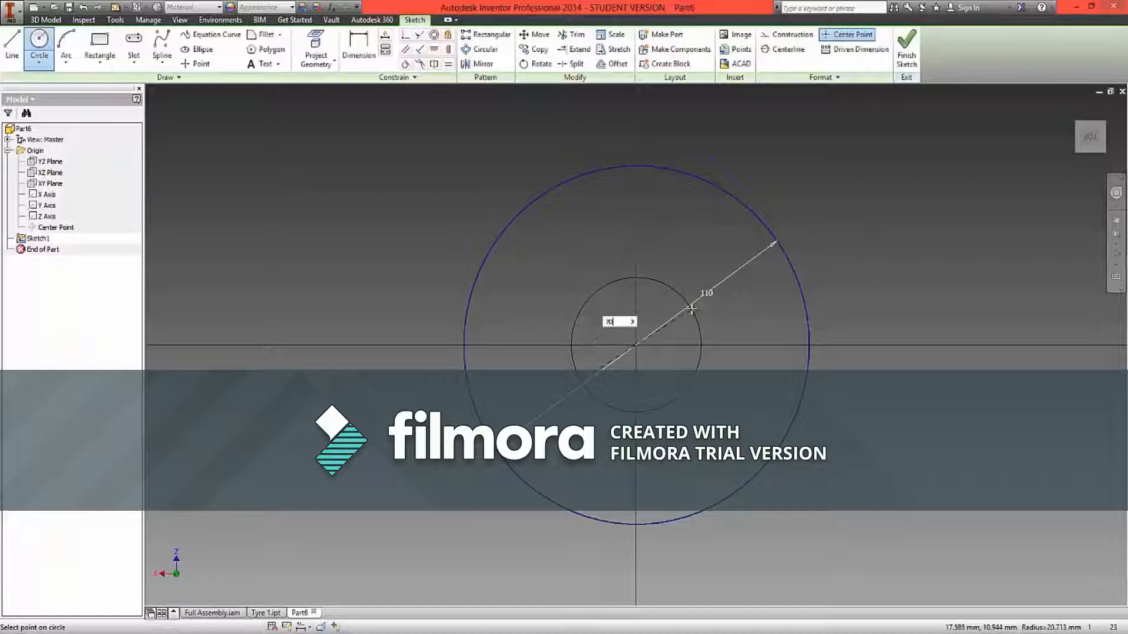
pyautogui.press('Return')
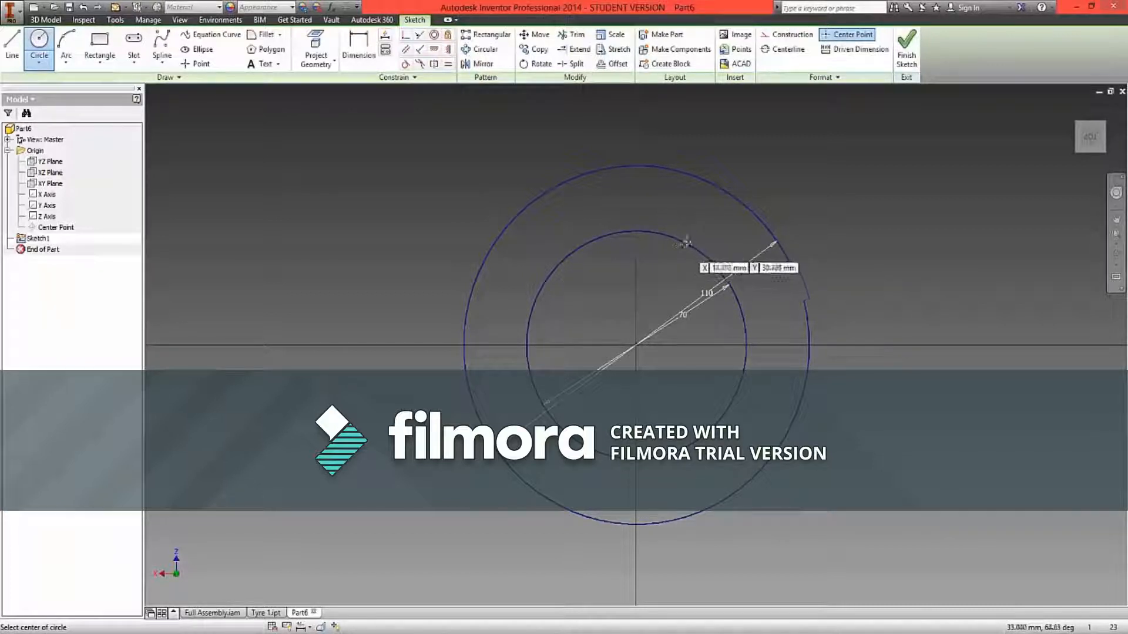
pyautogui.rightClick(766, 136)
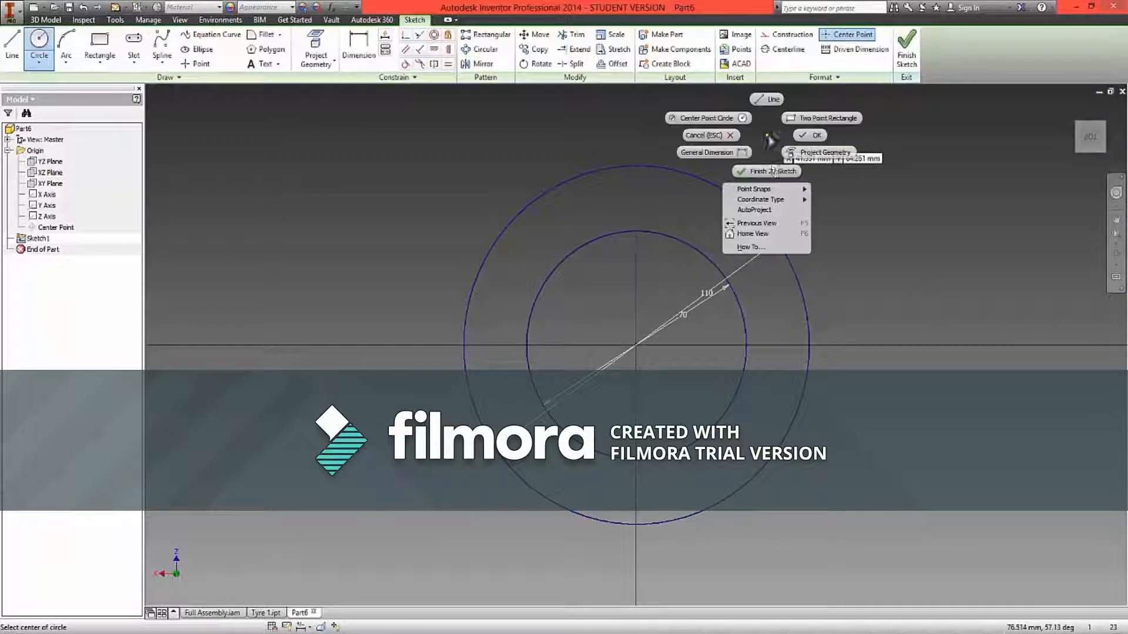
pyautogui.click(768, 172)
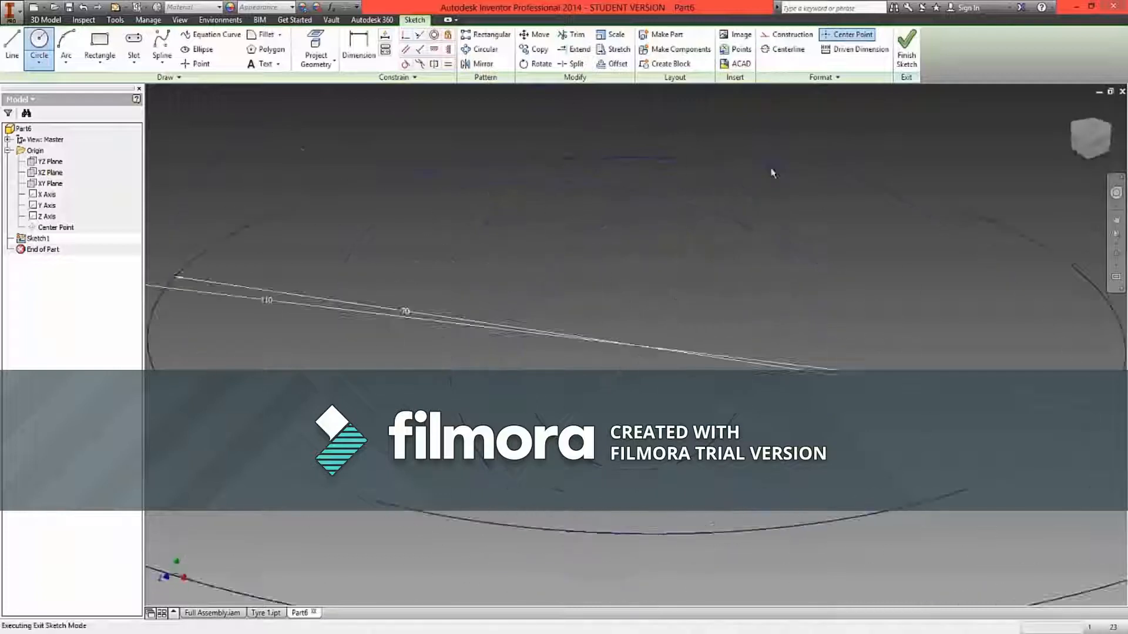
# Step: Extrude the ring-shaped profile between the two circles by a distance of 24 mm
pyautogui.click(1092, 134)
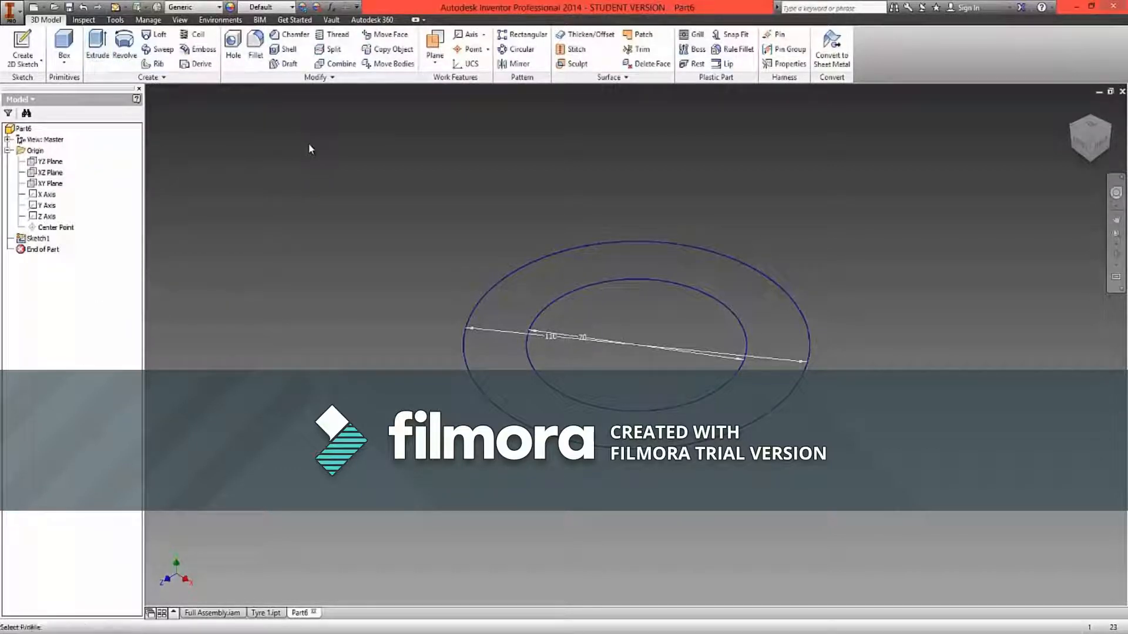
pyautogui.press('e')
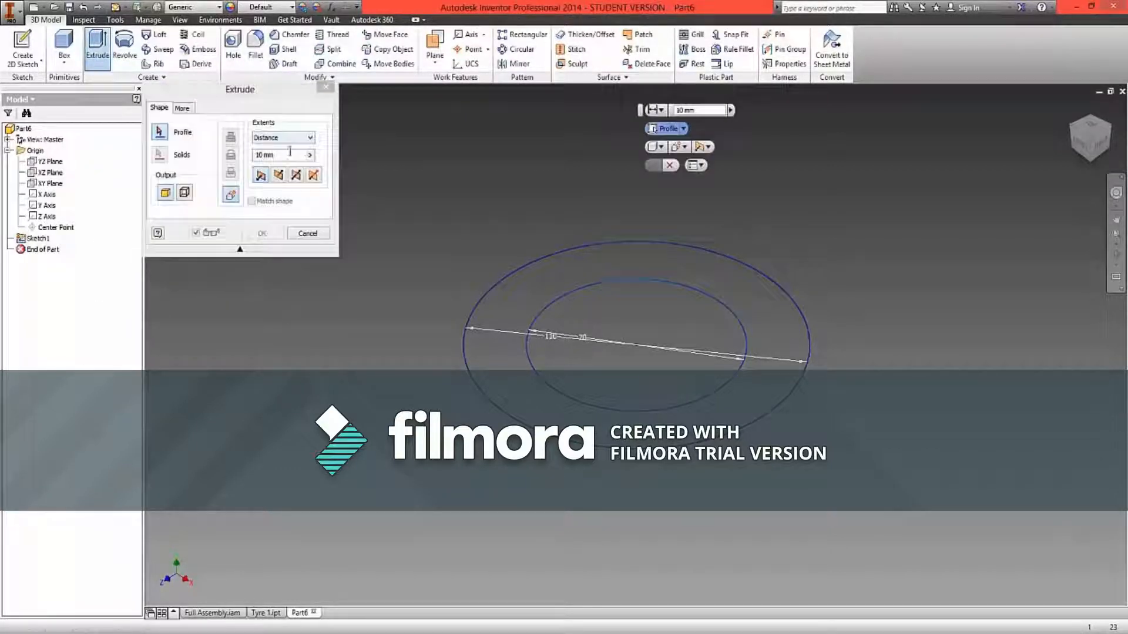
pyautogui.click(159, 133)
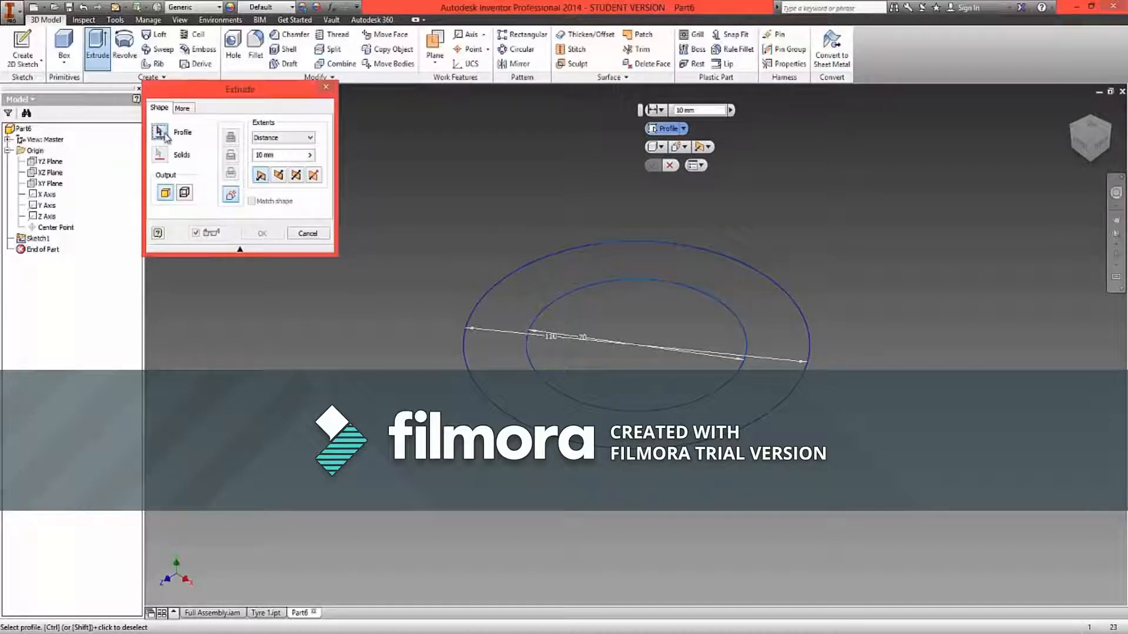
pyautogui.click(542, 285)
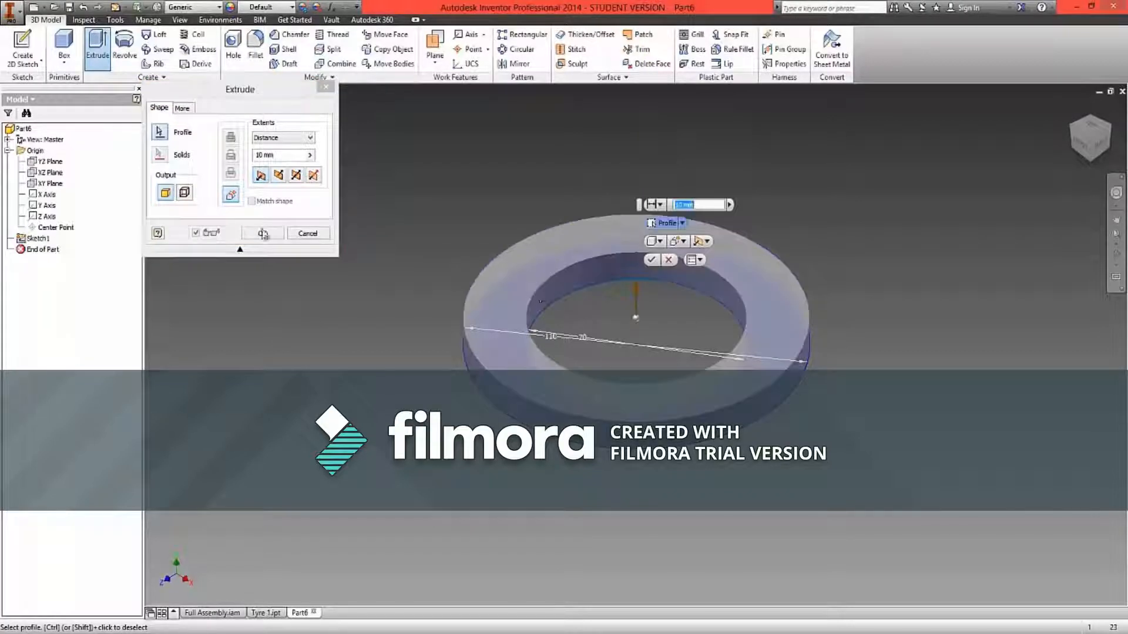
pyautogui.moveTo(263, 157); pyautogui.dragTo(253, 157)
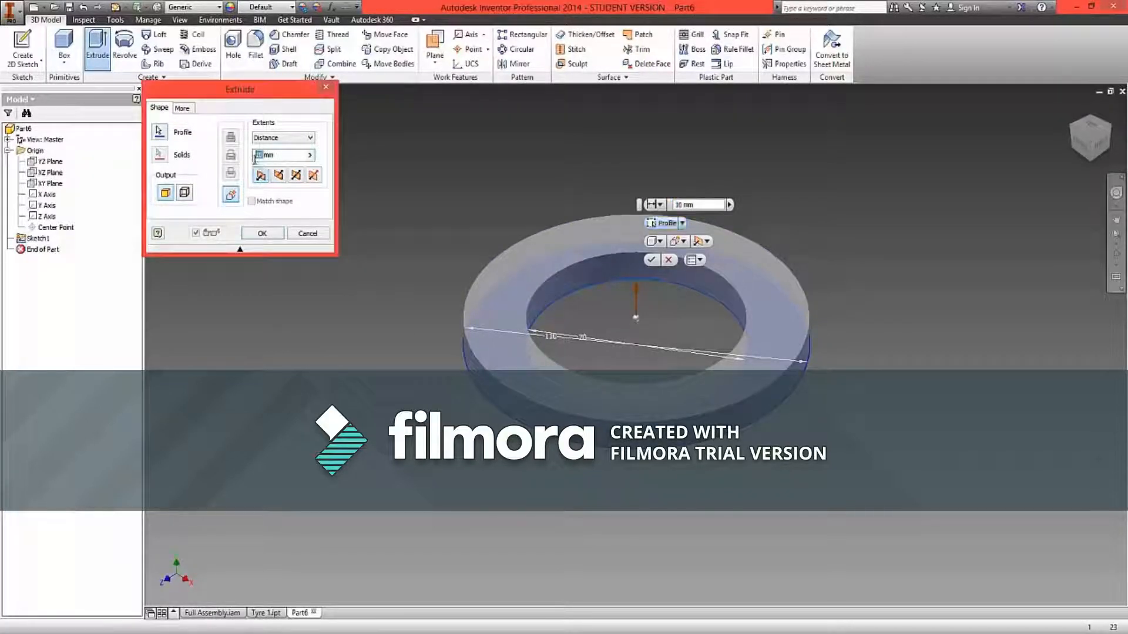
pyautogui.write('24')
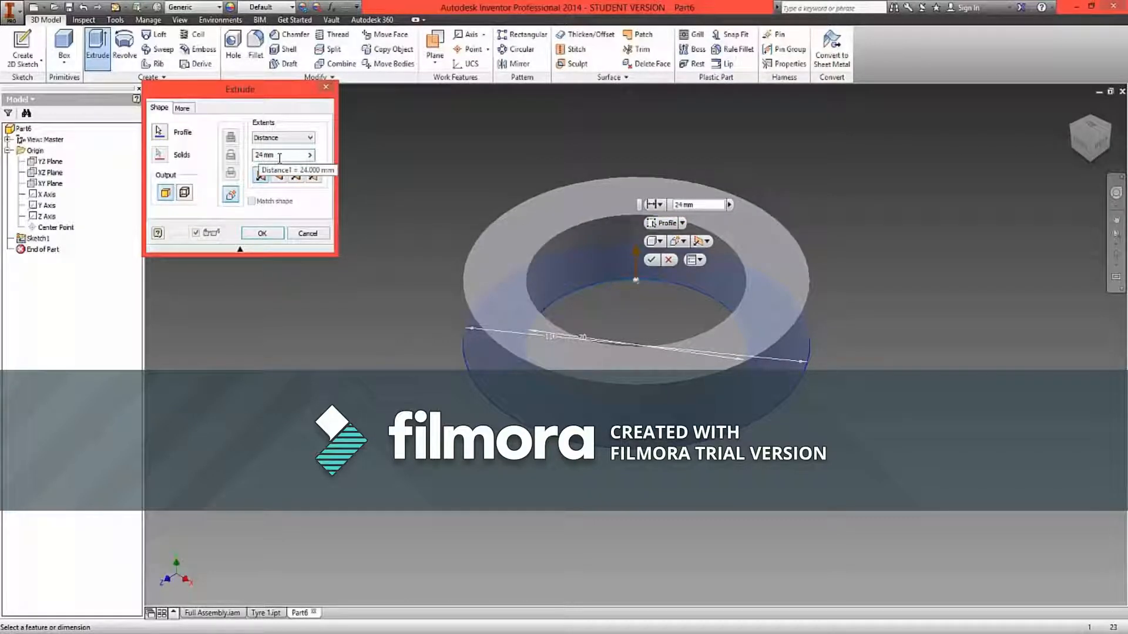
pyautogui.click(263, 234)
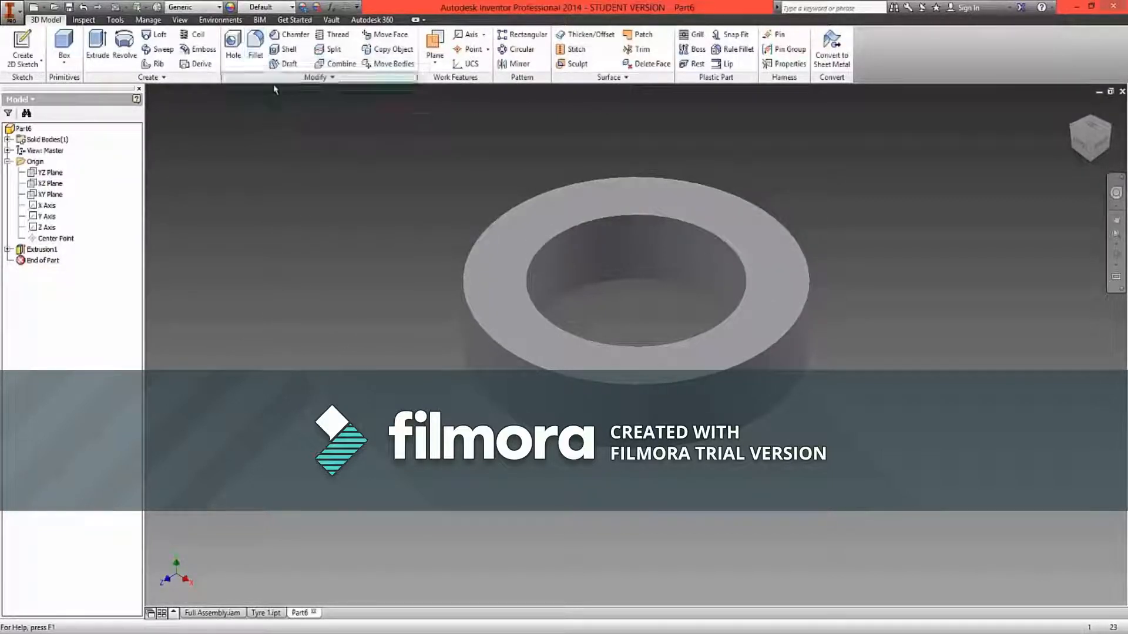
# Step: Fillet the upper and lower outer edges of the ring with a 12 mm radius
pyautogui.press('f')
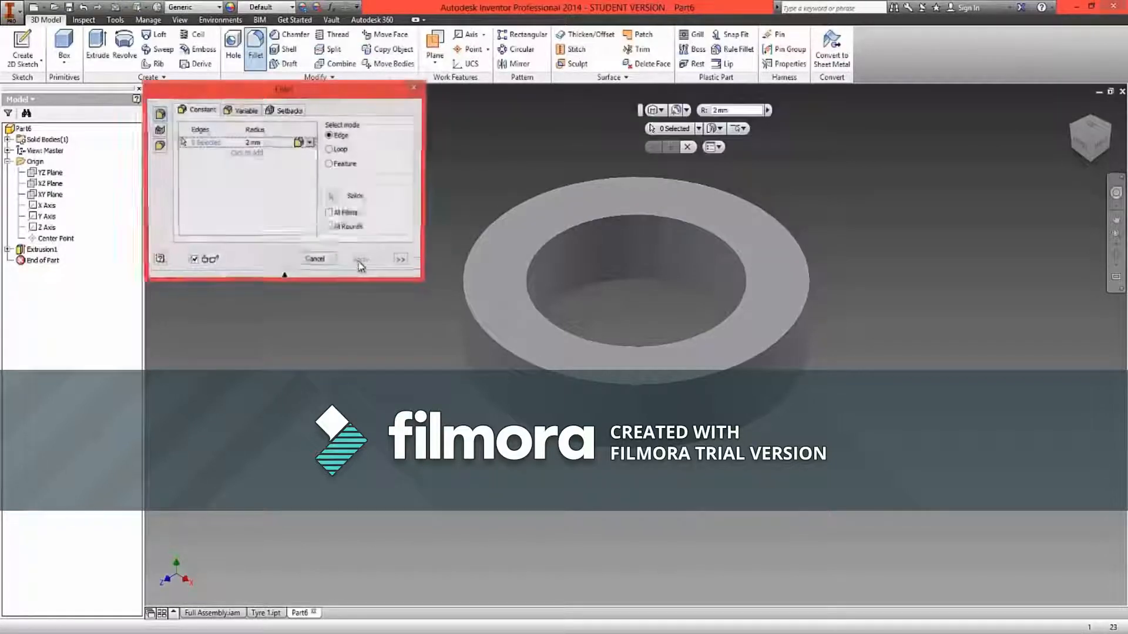
pyautogui.click(249, 145)
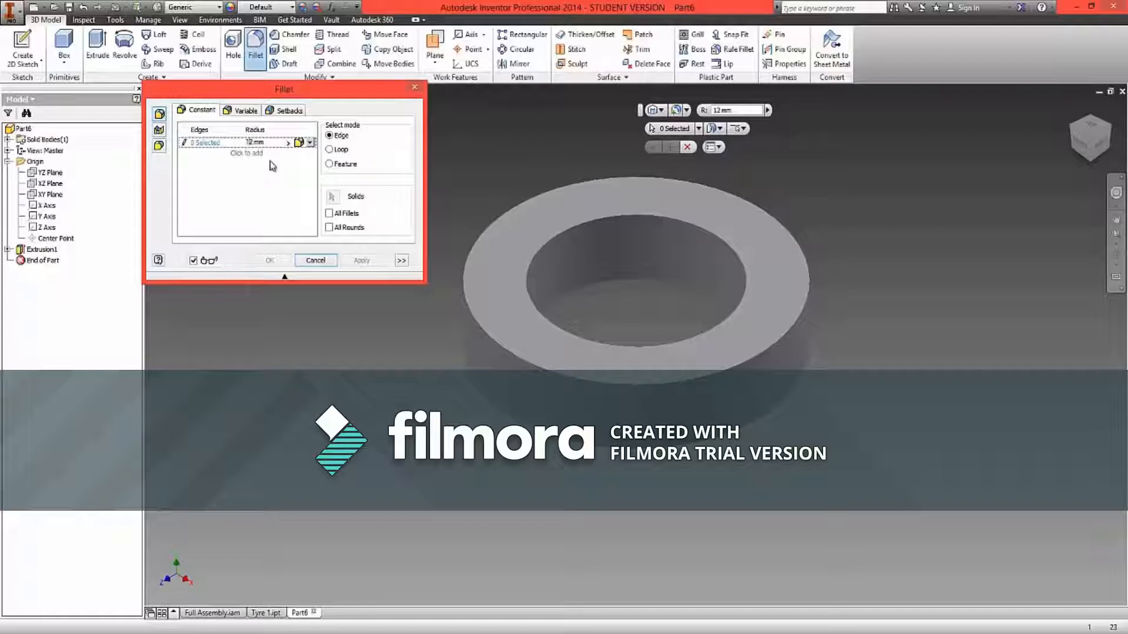
pyautogui.click(808, 264)
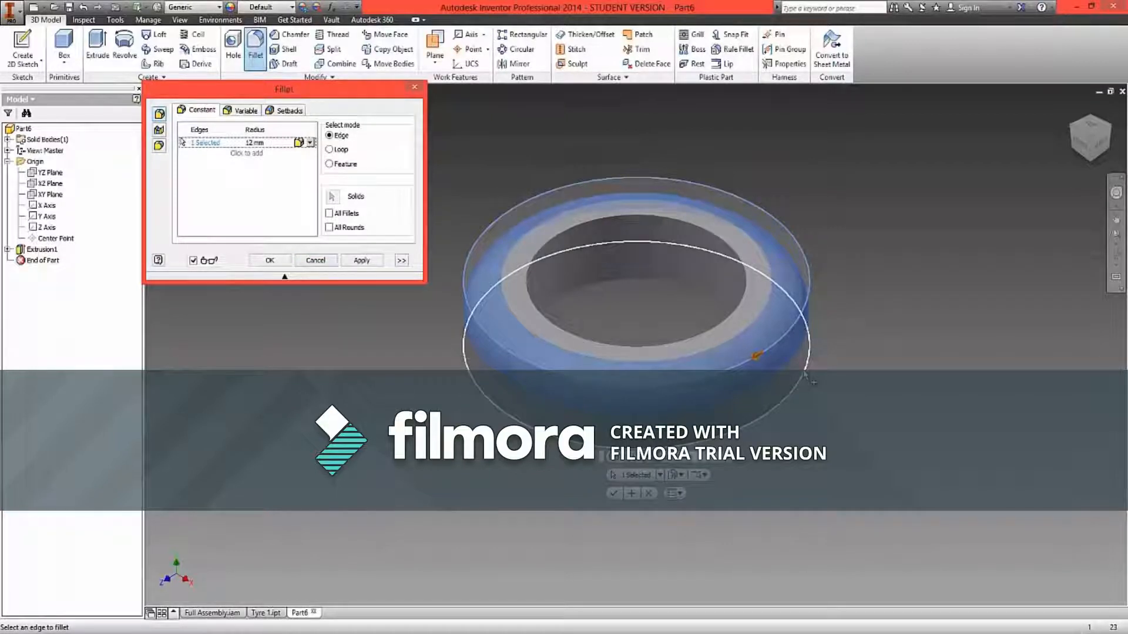
pyautogui.click(804, 375)
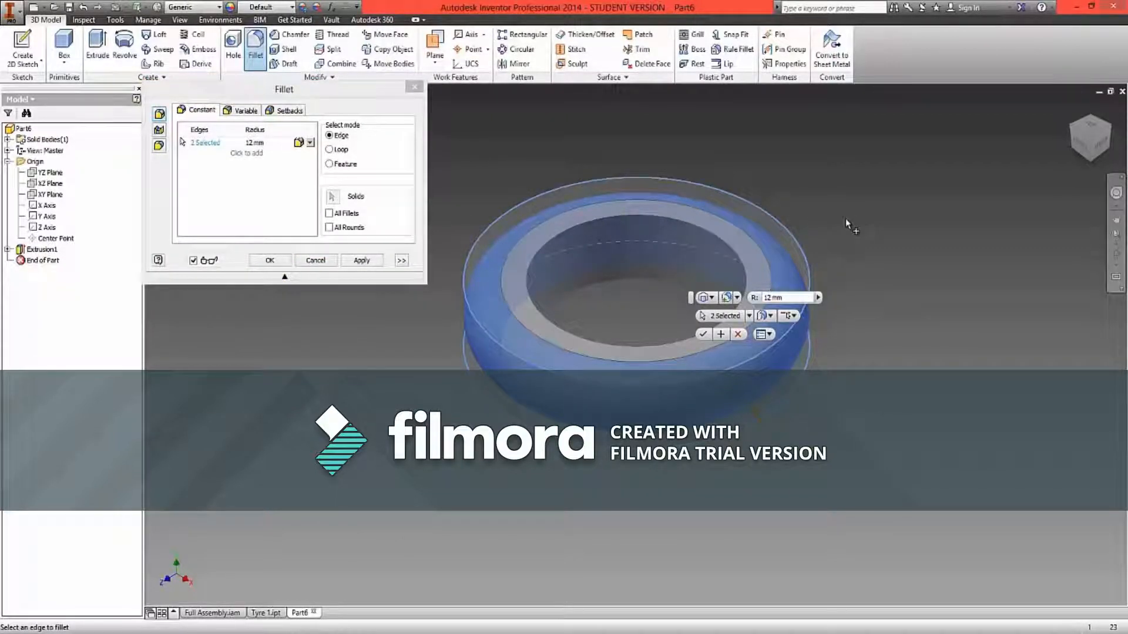
pyautogui.click(271, 261)
pyautogui.moveTo(1111, 134); pyautogui.dragTo(999, 219)
# Step: Create another new part file from the Metric template Standard (mm).ipt
pyautogui.click(16, 15)
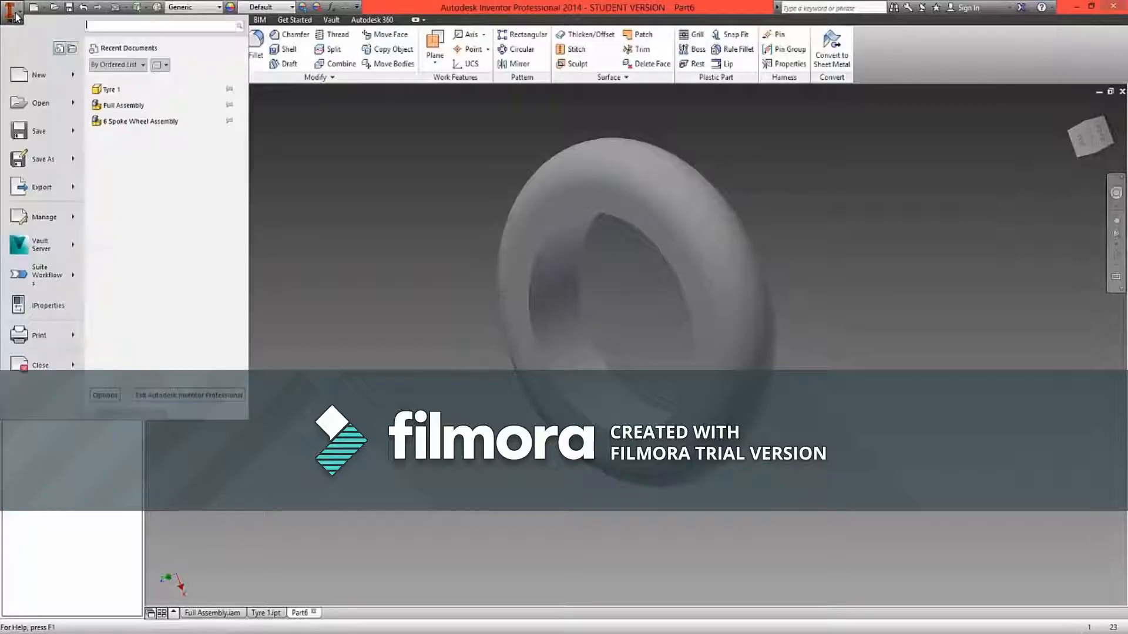
pyautogui.click(42, 80)
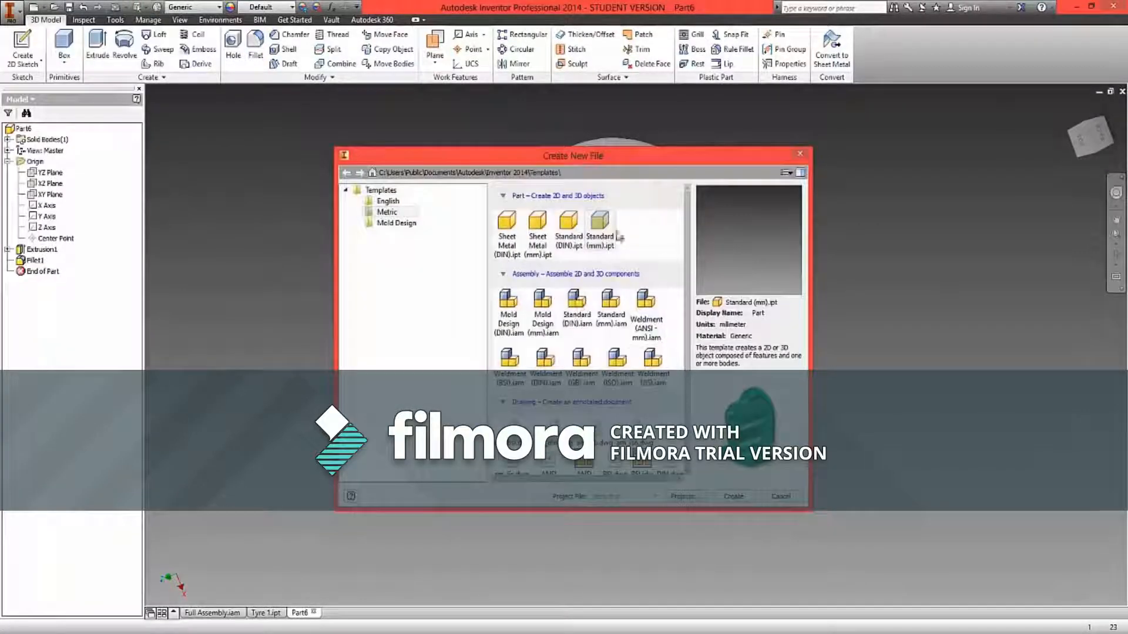
pyautogui.click(734, 497)
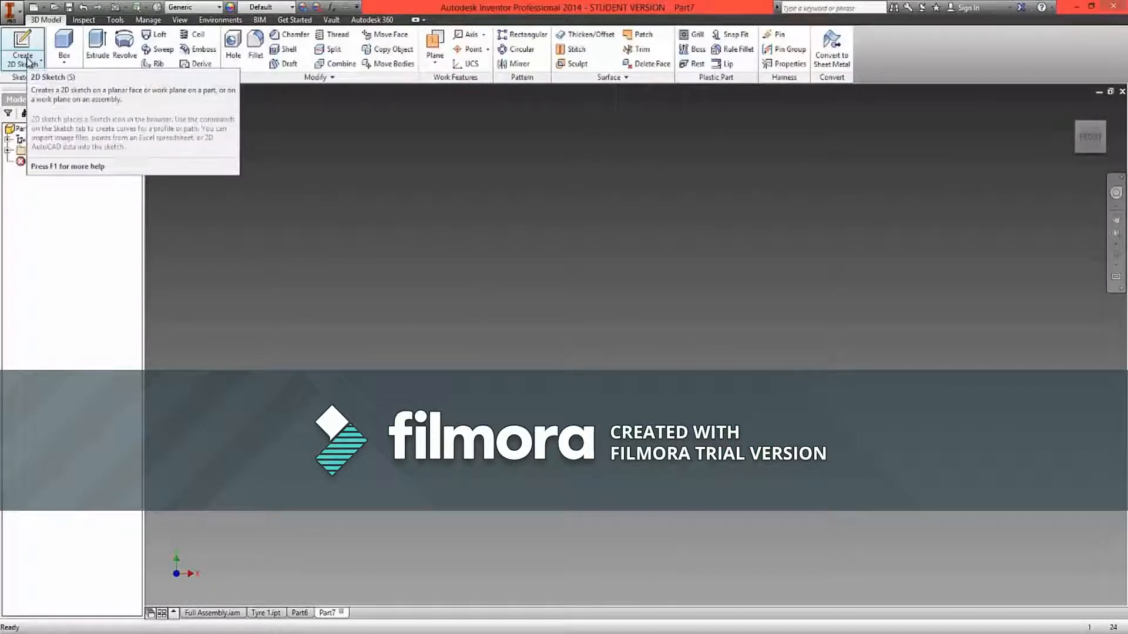
# Step: Start a 2D sketch on the XZ plane and draw a two-point rectangle about 6.2 mm tall, straddling the horizontal axis right of the origin
pyautogui.click(24, 57)
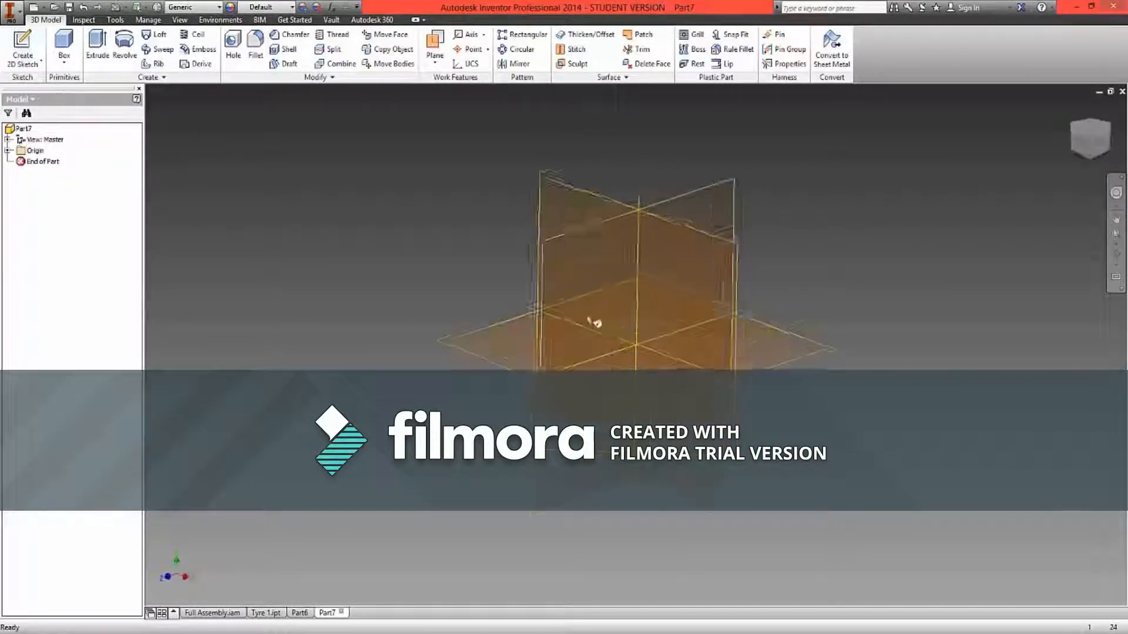
pyautogui.click(784, 351)
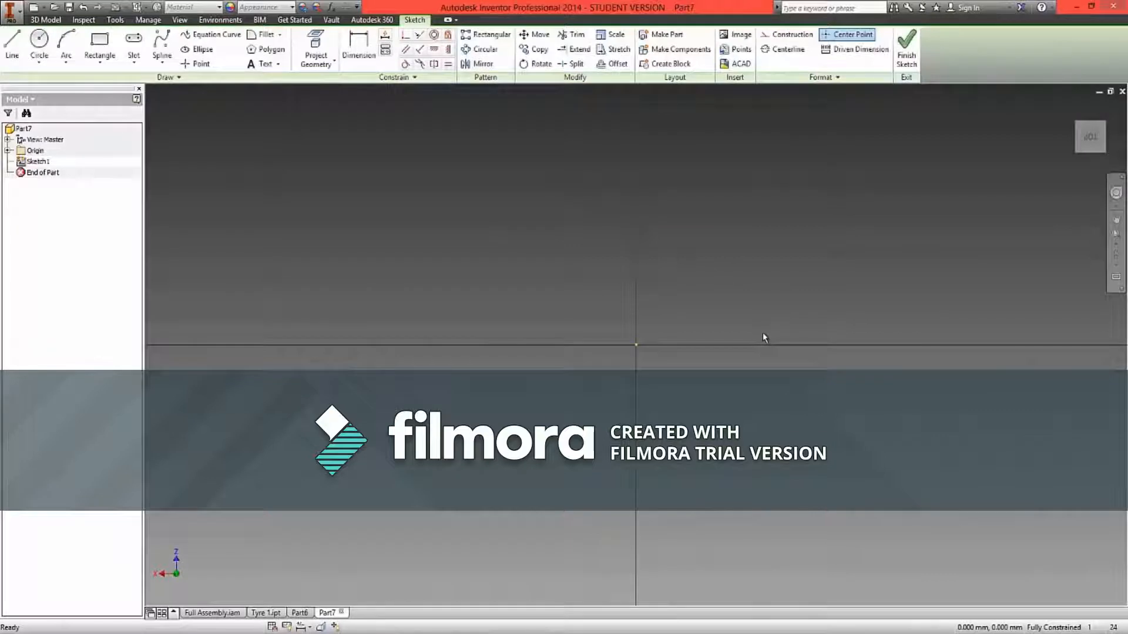
pyautogui.click(101, 45)
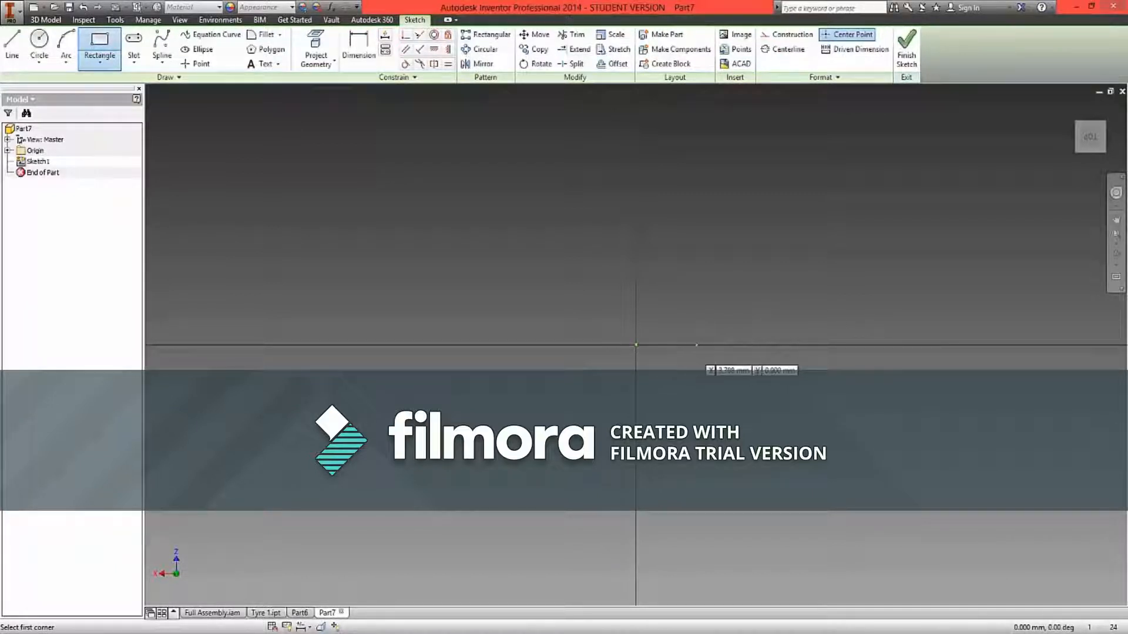
pyautogui.click(862, 297)
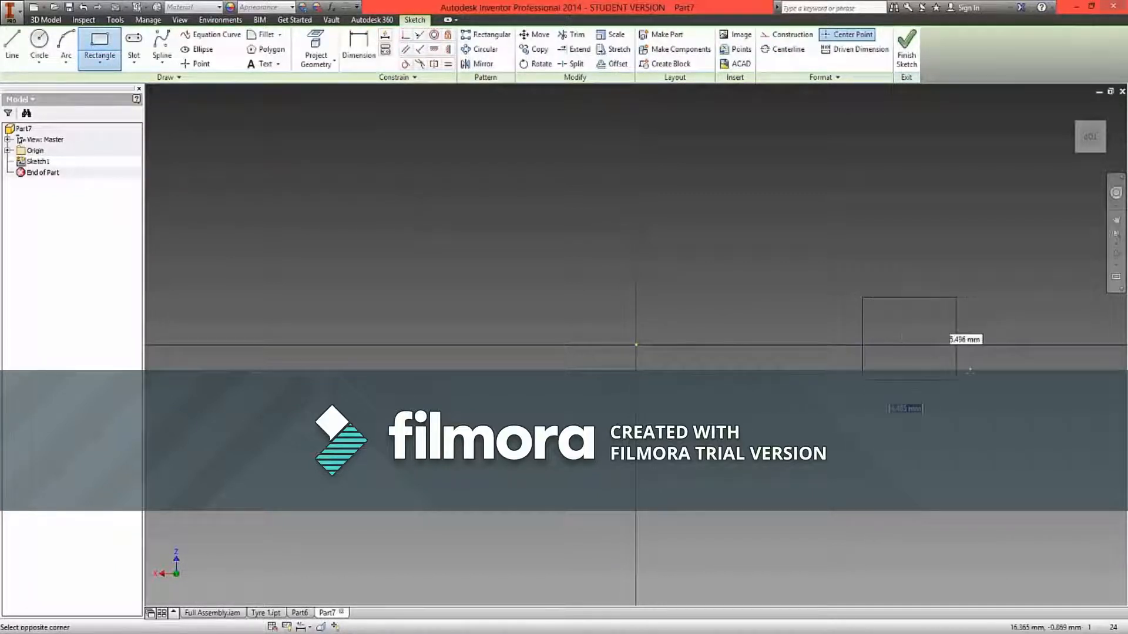
pyautogui.click(959, 381)
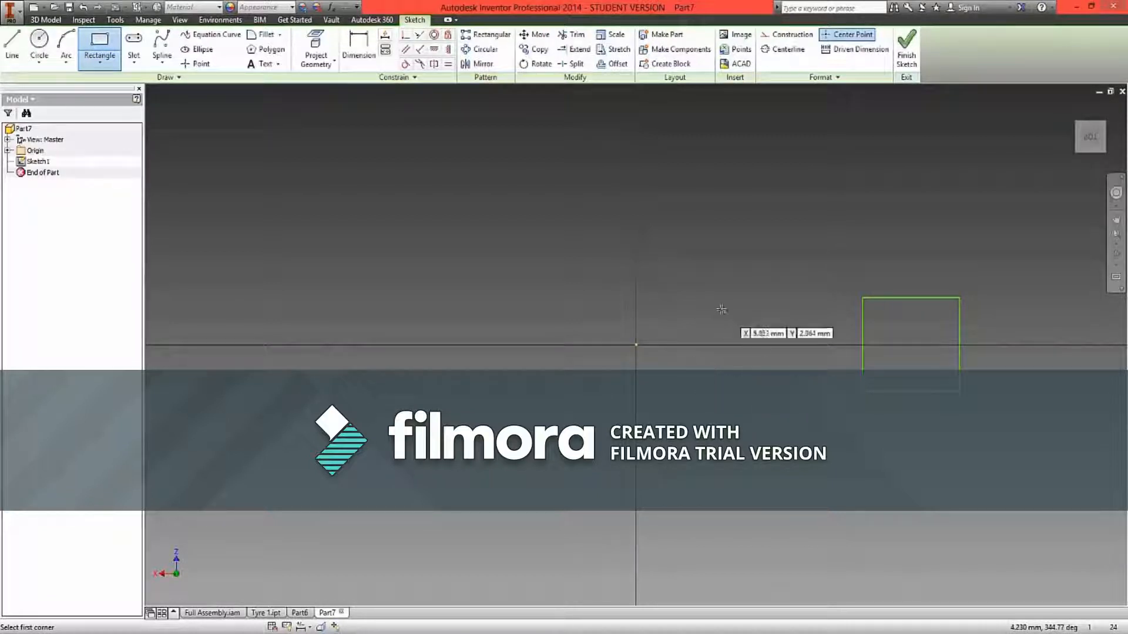
pyautogui.rightClick(705, 221)
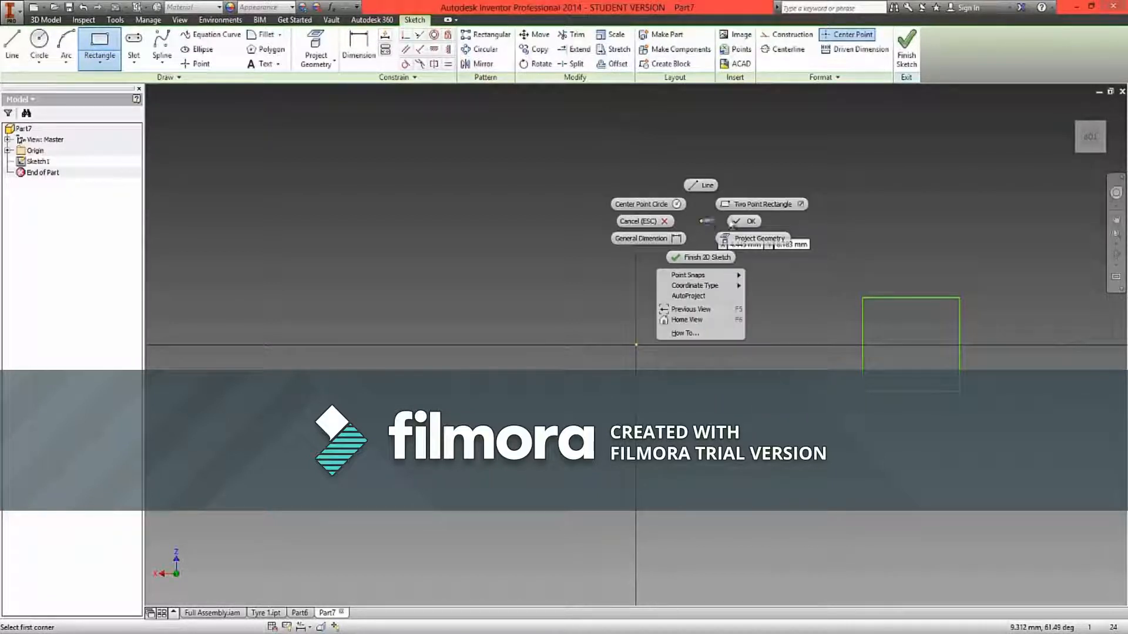
pyautogui.click(741, 222)
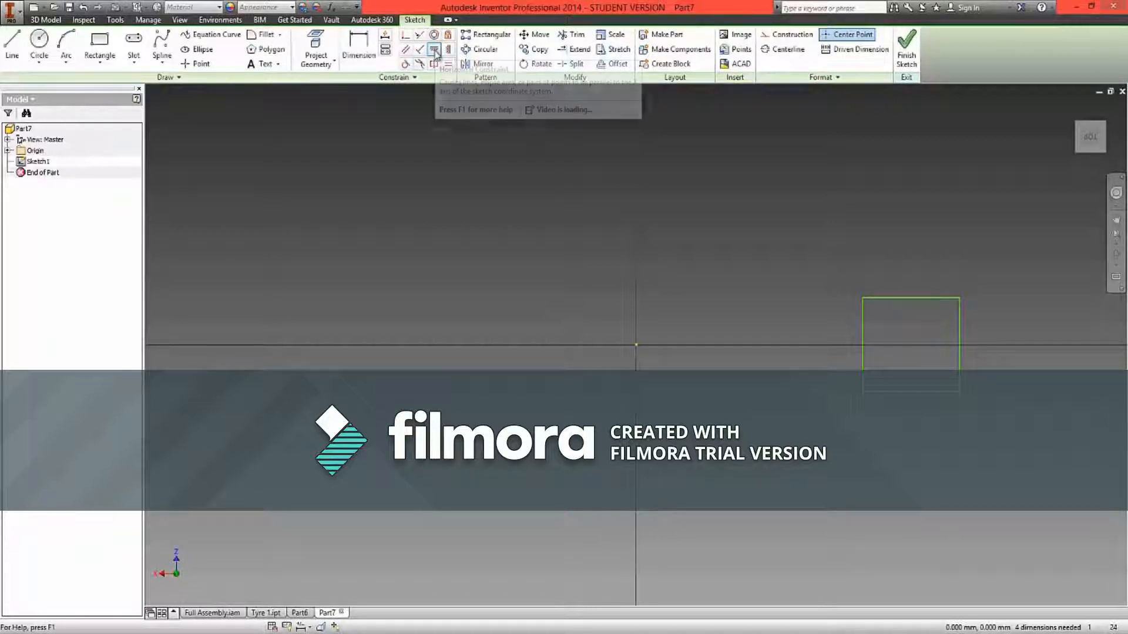
# Step: Apply a horizontal constraint between the midpoint of the rectangle's left edge and the origin
pyautogui.click(434, 50)
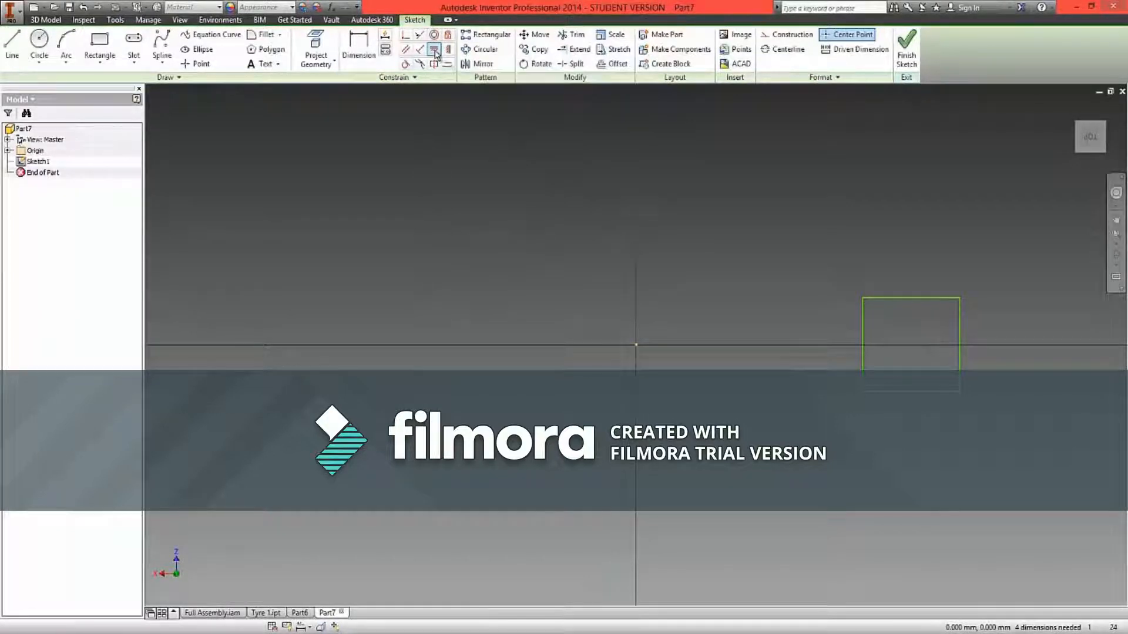
pyautogui.click(862, 347)
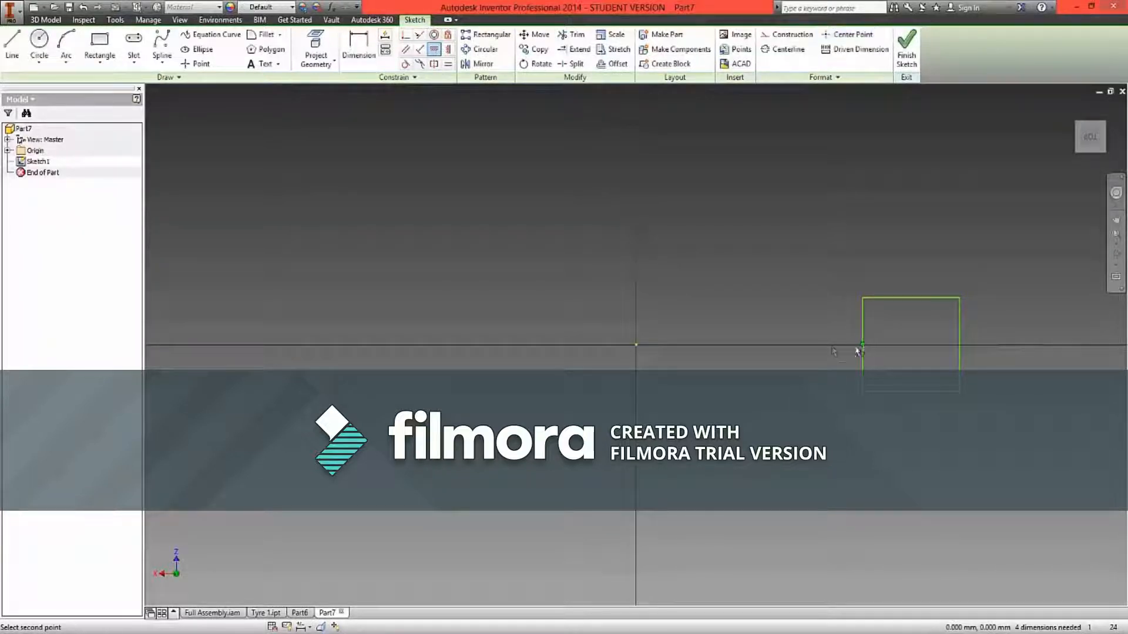
pyautogui.click(635, 344)
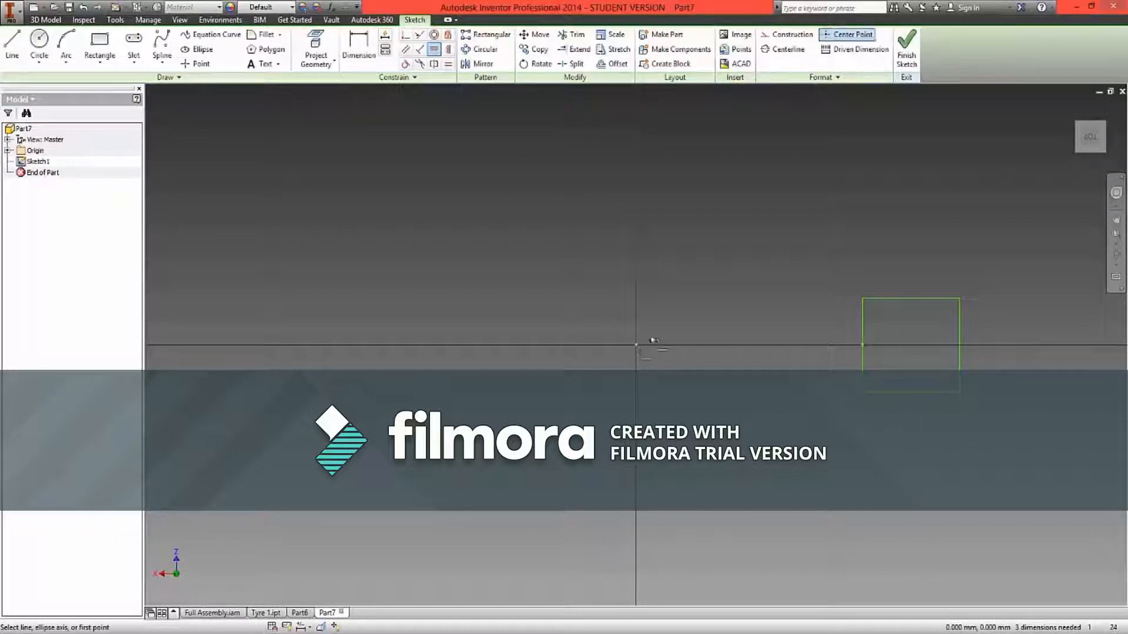
pyautogui.rightClick(717, 304)
pyautogui.click(787, 320)
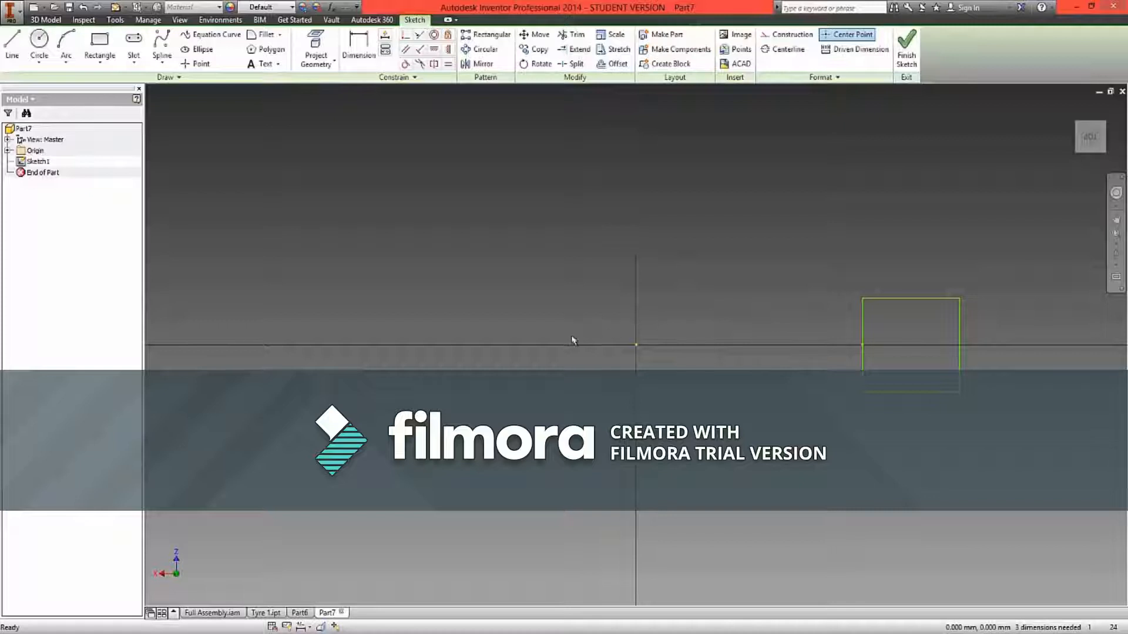
# Step: Dimension the rectangle's left edge to a height of 24 mm
pyautogui.click(360, 54)
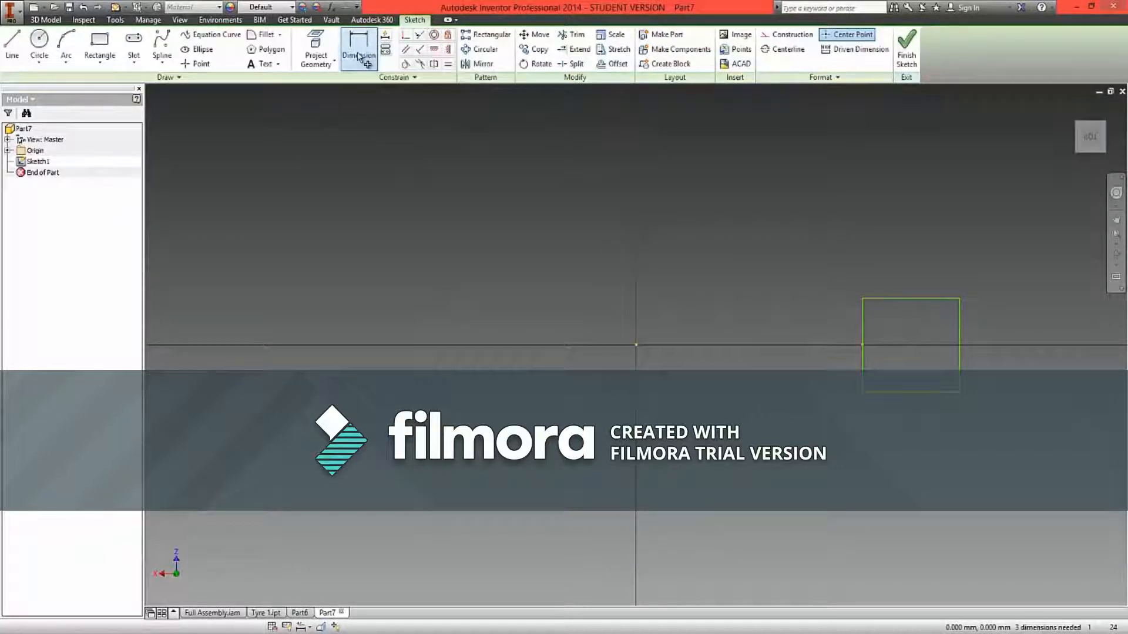
pyautogui.click(862, 335)
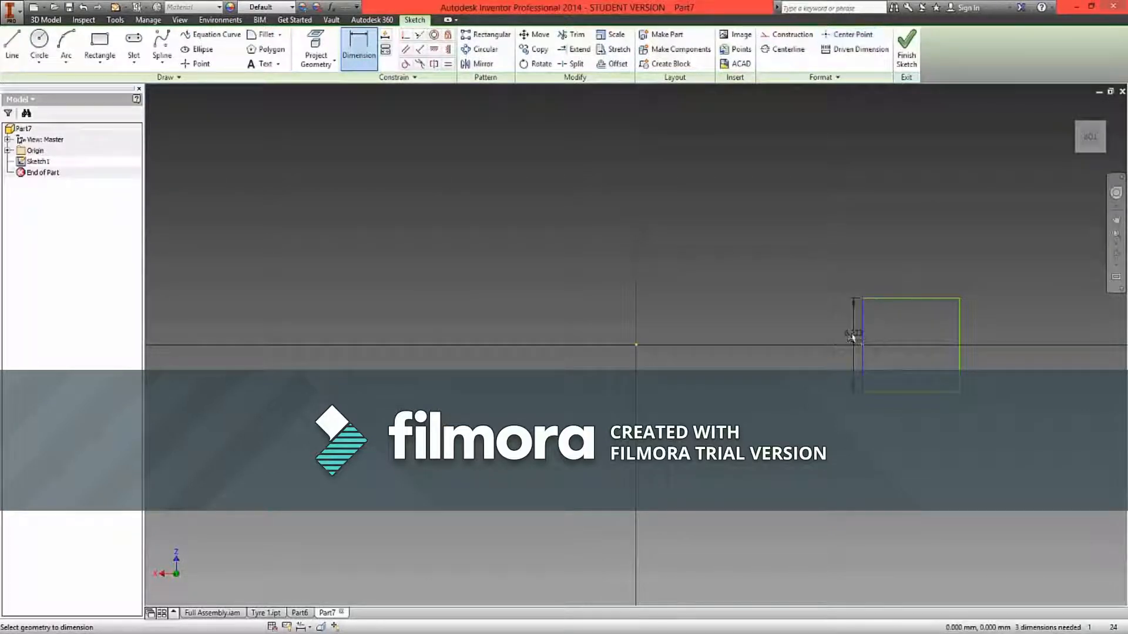
pyautogui.click(780, 335)
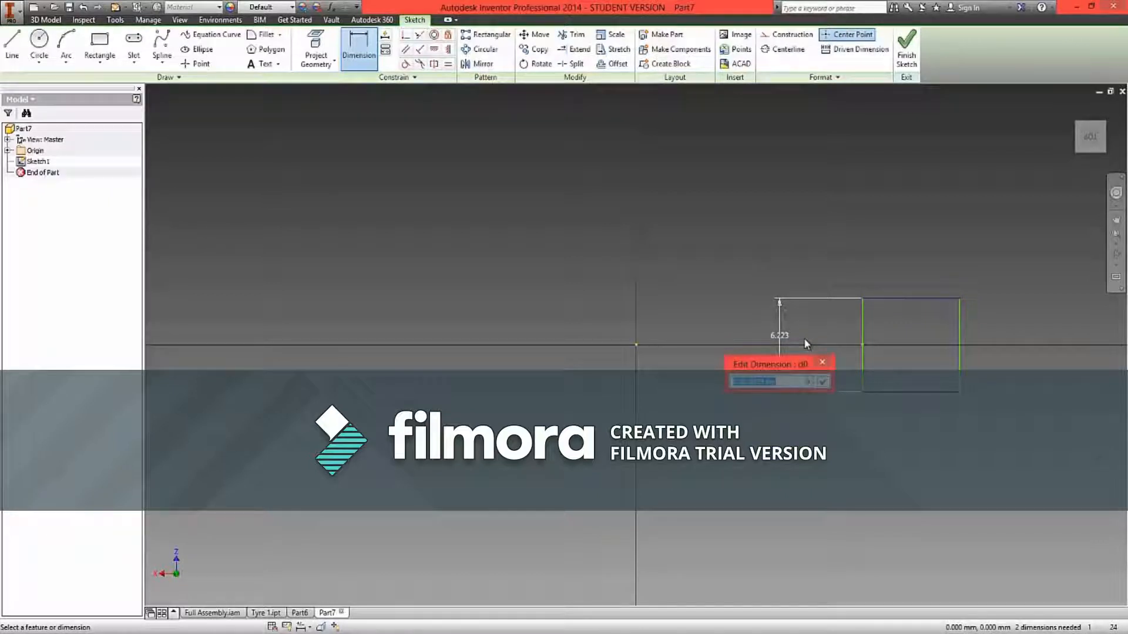
pyautogui.write('24')
pyautogui.press('Return')
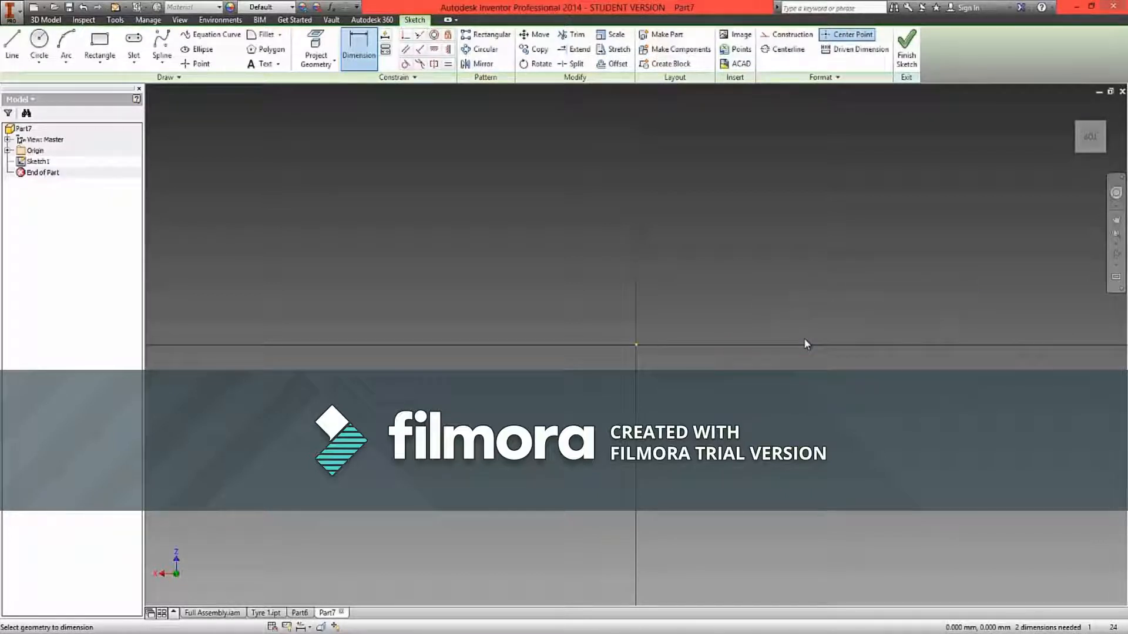
# Step: Dimension the horizontal distance from the origin to the rectangle's left edge as 35 mm
pyautogui.click(1092, 136)
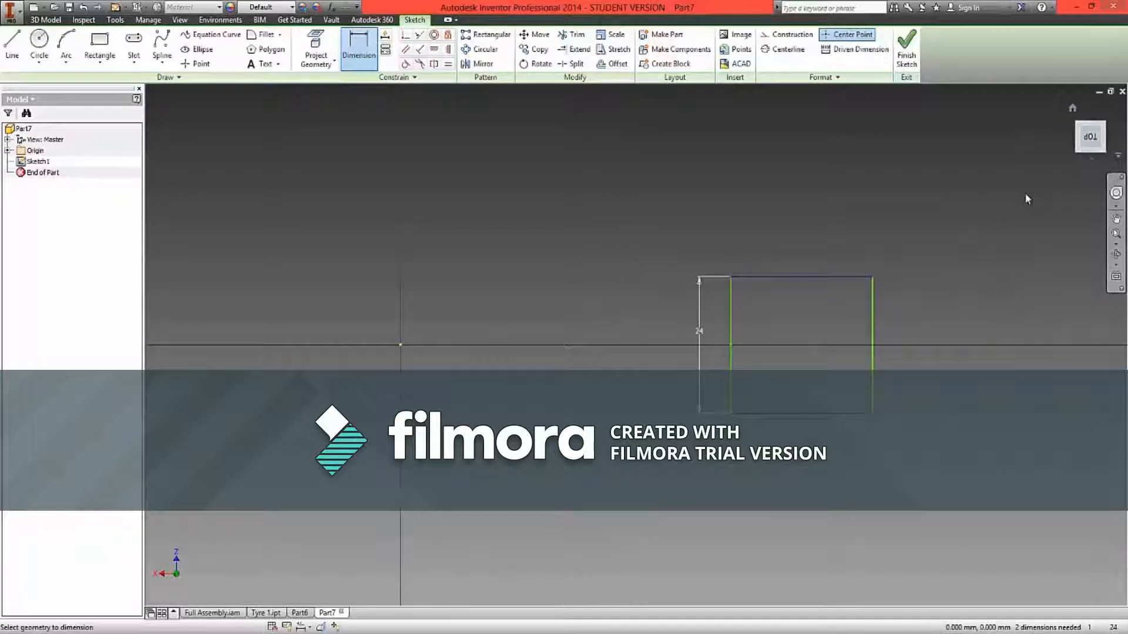
pyautogui.click(731, 339)
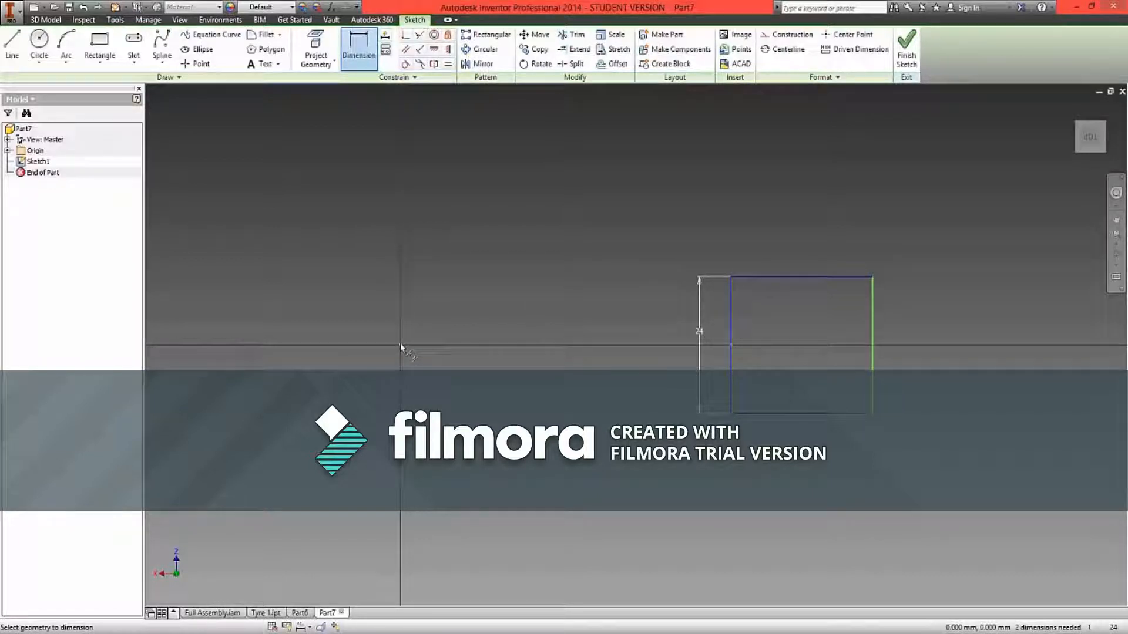
pyautogui.click(400, 345)
pyautogui.click(547, 478)
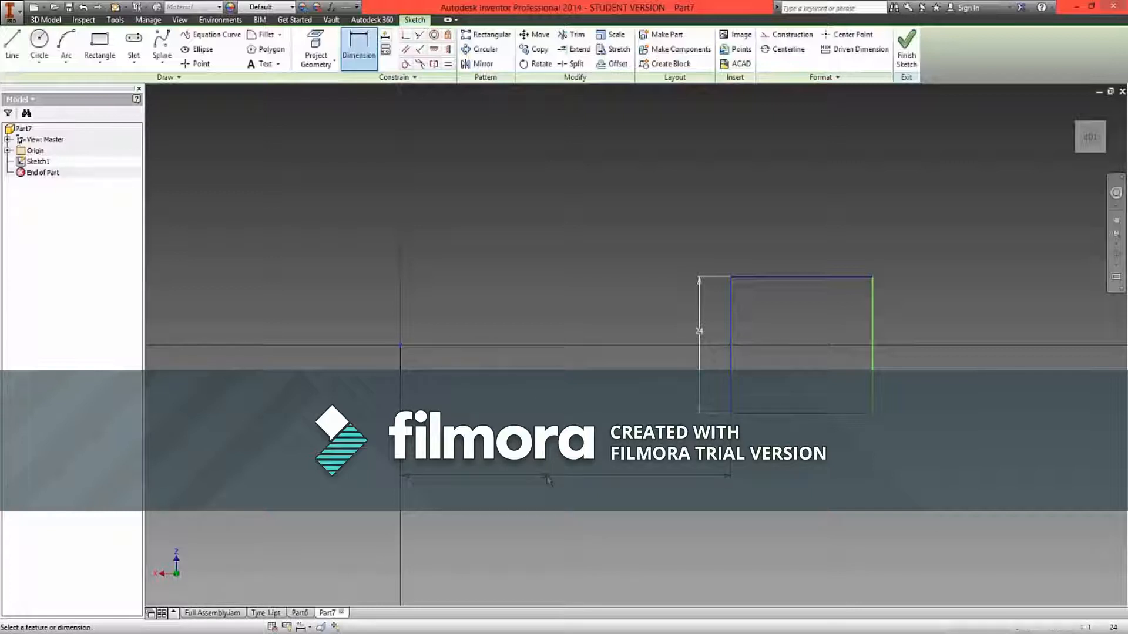
pyautogui.write('35')
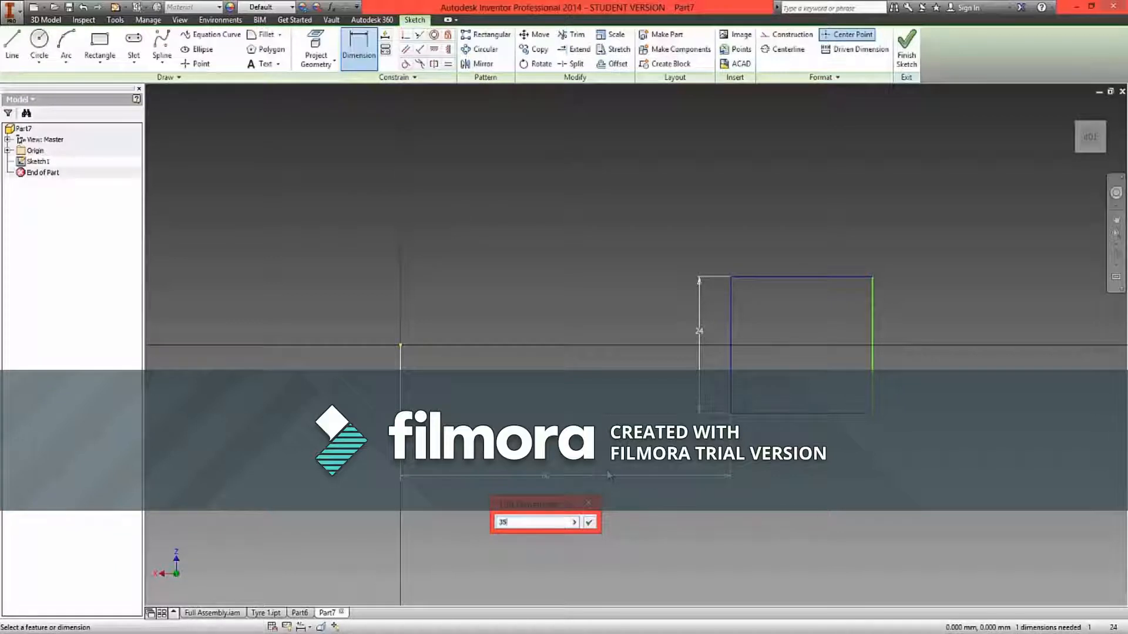
pyautogui.press('Return')
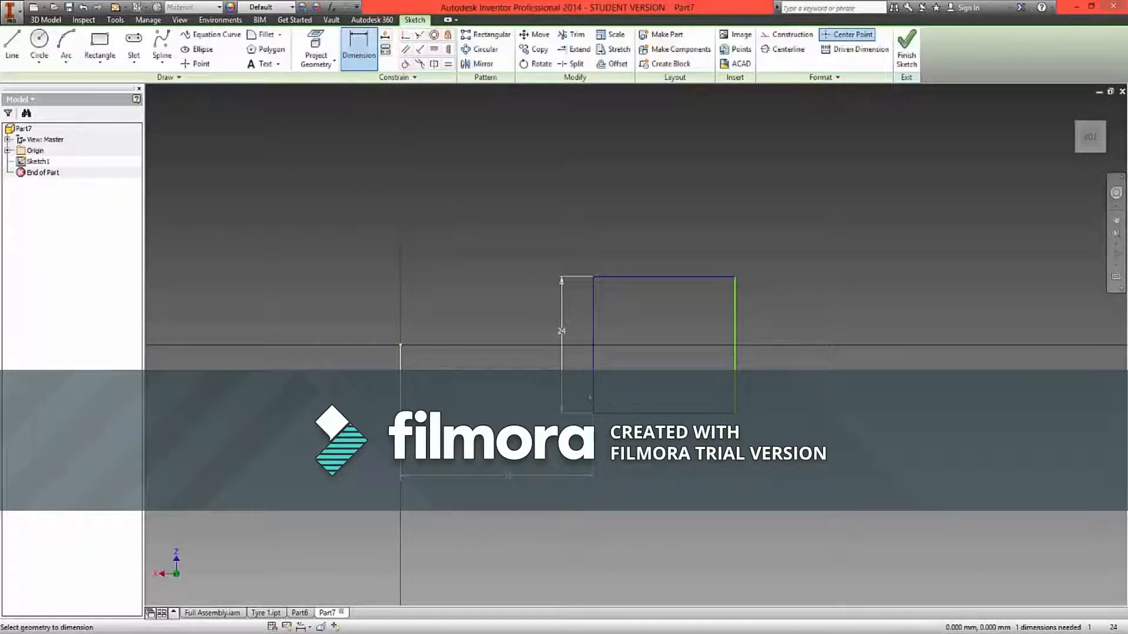
# Step: Dimension the distance from the origin to the rectangle's right edge as 55 mm and finish the sketch
pyautogui.click(735, 375)
pyautogui.click(735, 367)
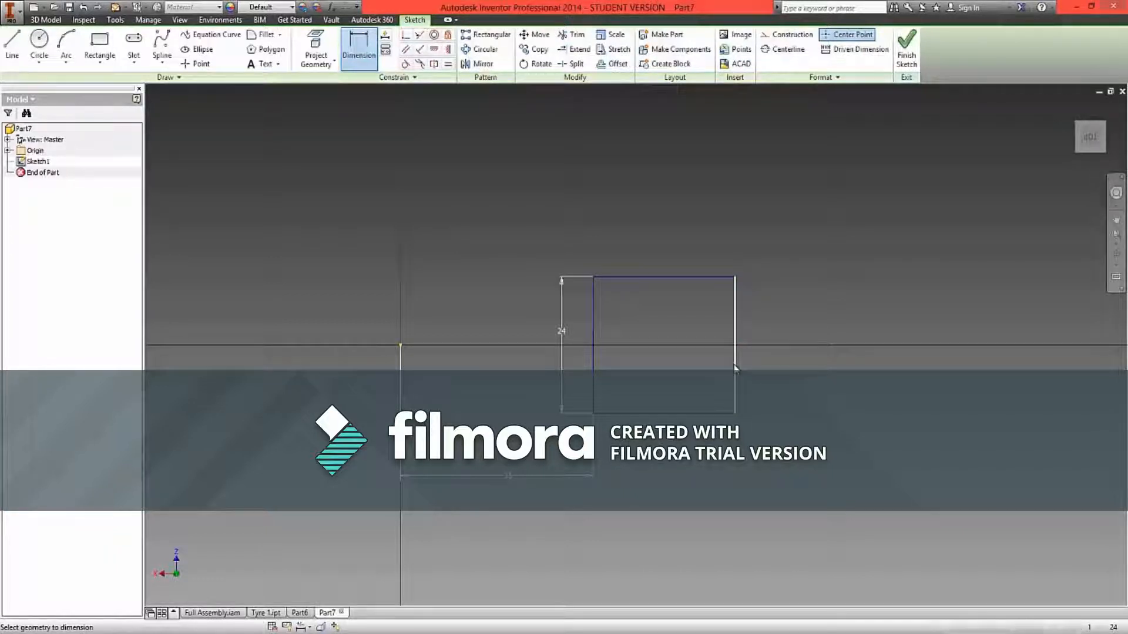
pyautogui.click(399, 346)
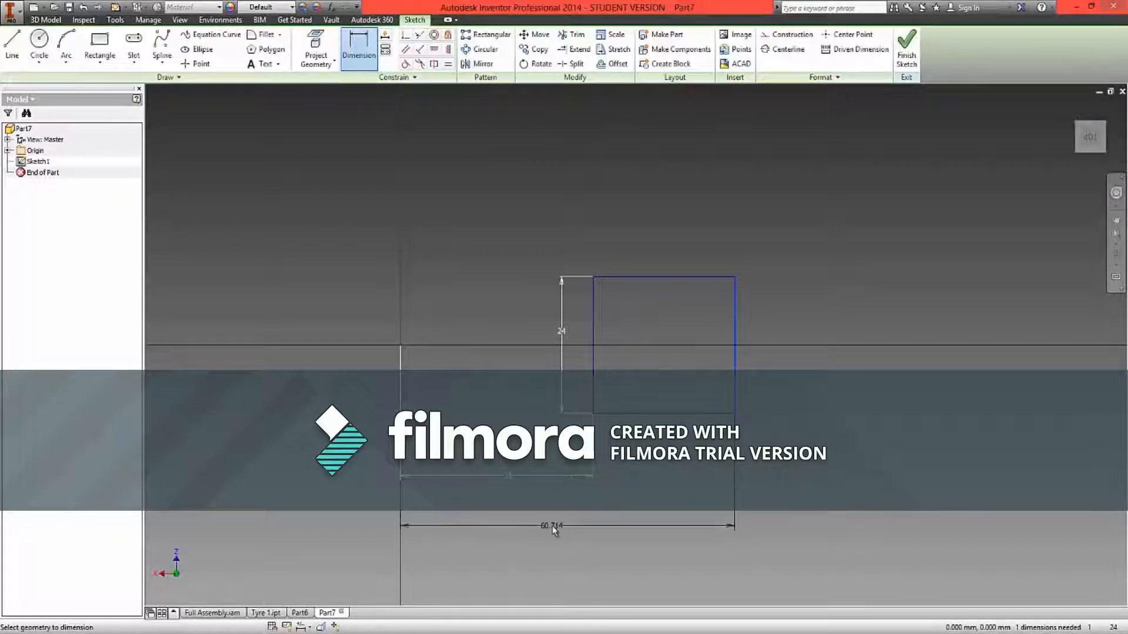
pyautogui.click(552, 526)
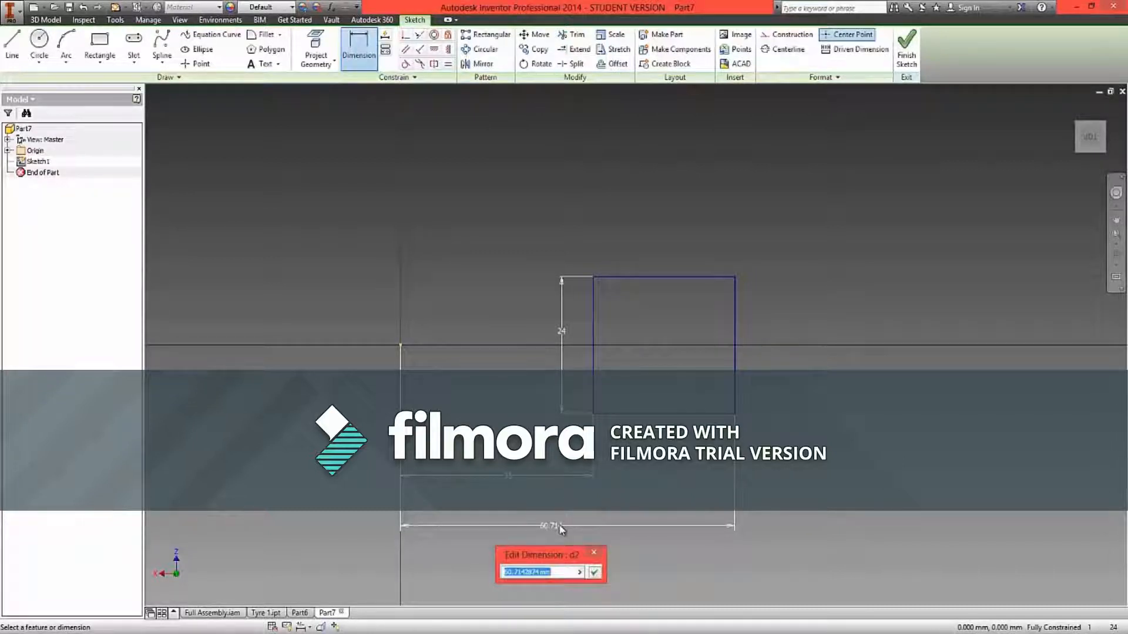
pyautogui.write('55')
pyautogui.press('Return')
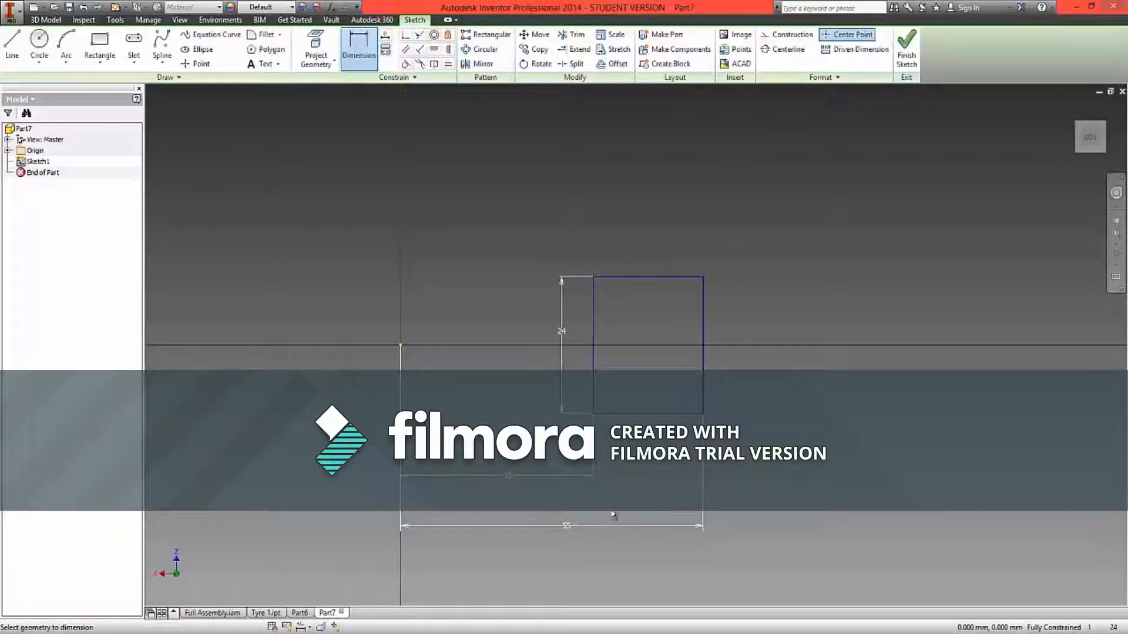
pyautogui.rightClick(741, 192)
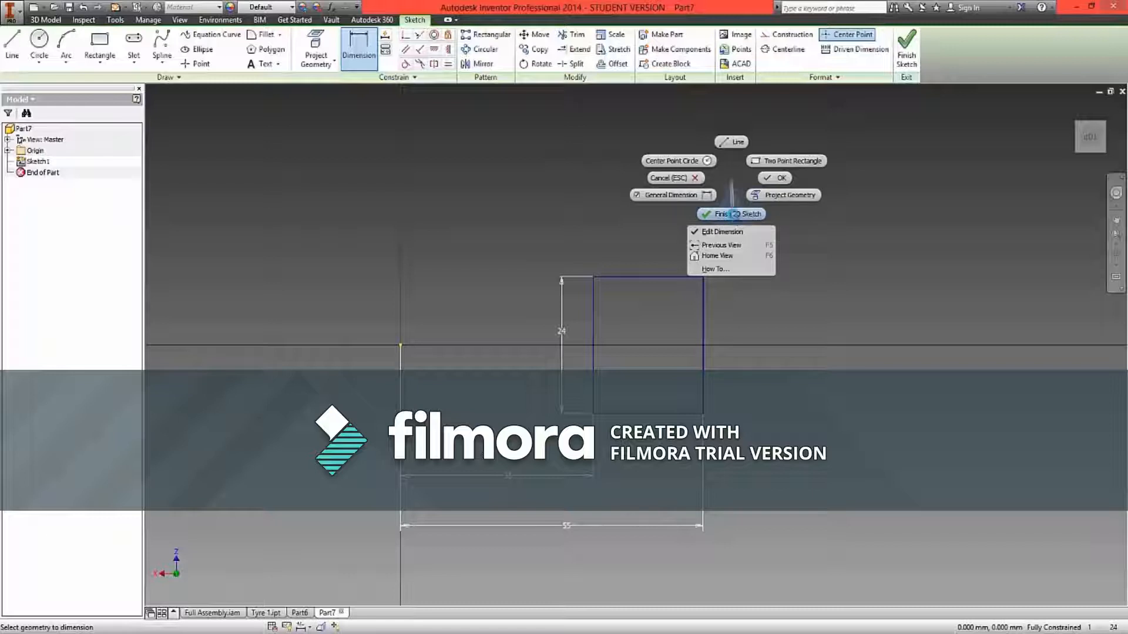
pyautogui.click(734, 214)
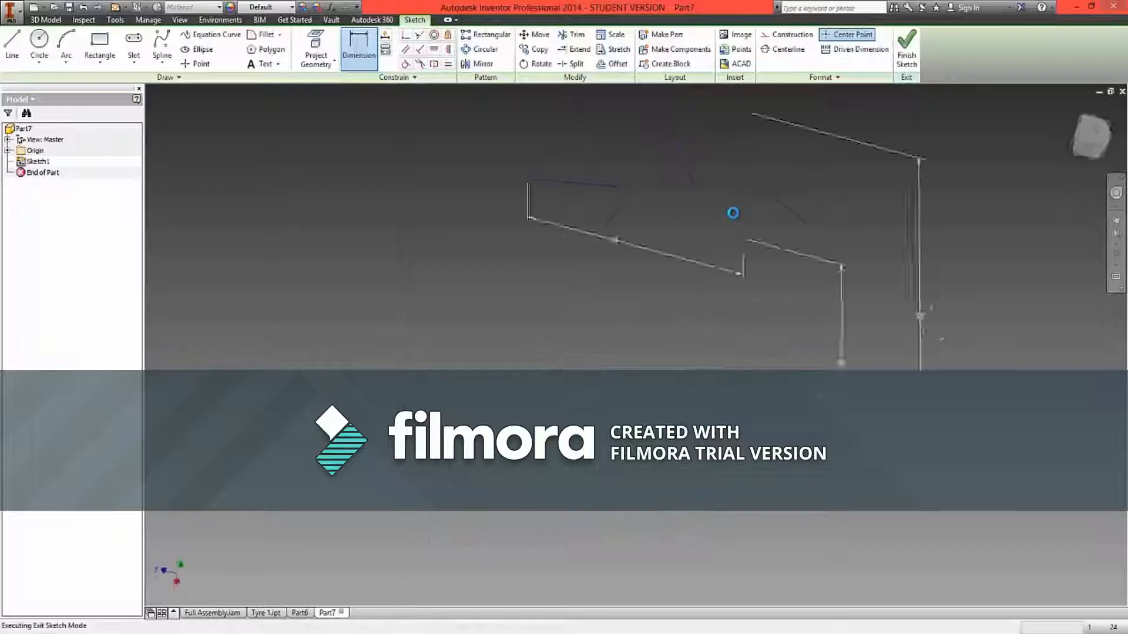
# Step: Revolve the rectangular profile fully around the origin's Z axis to form a solid ring
pyautogui.click(1088, 134)
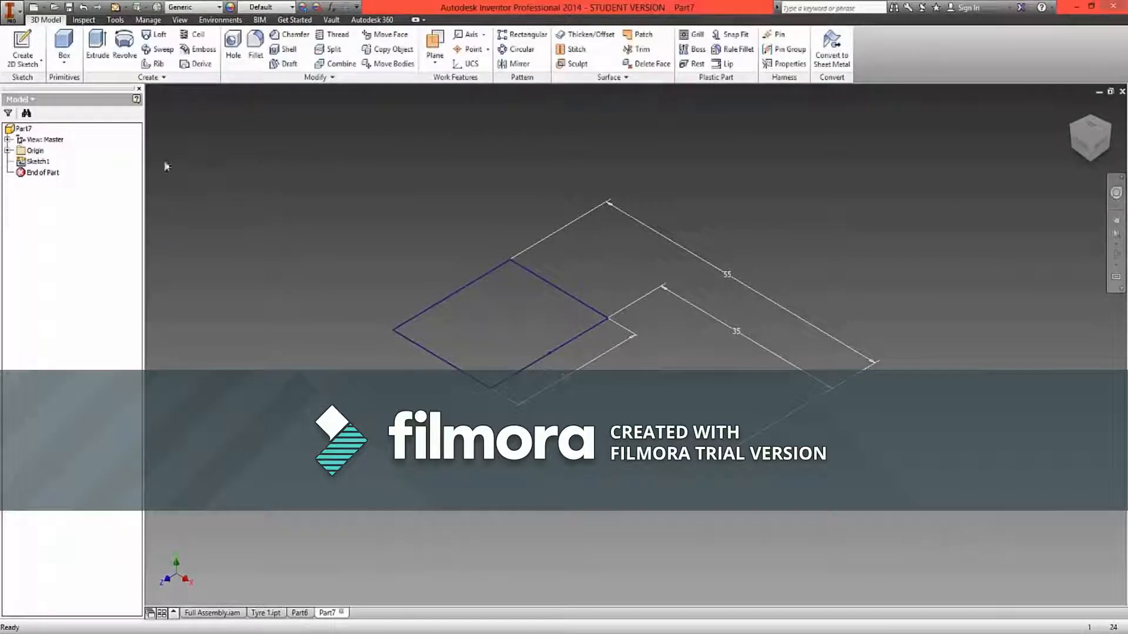
pyautogui.click(126, 54)
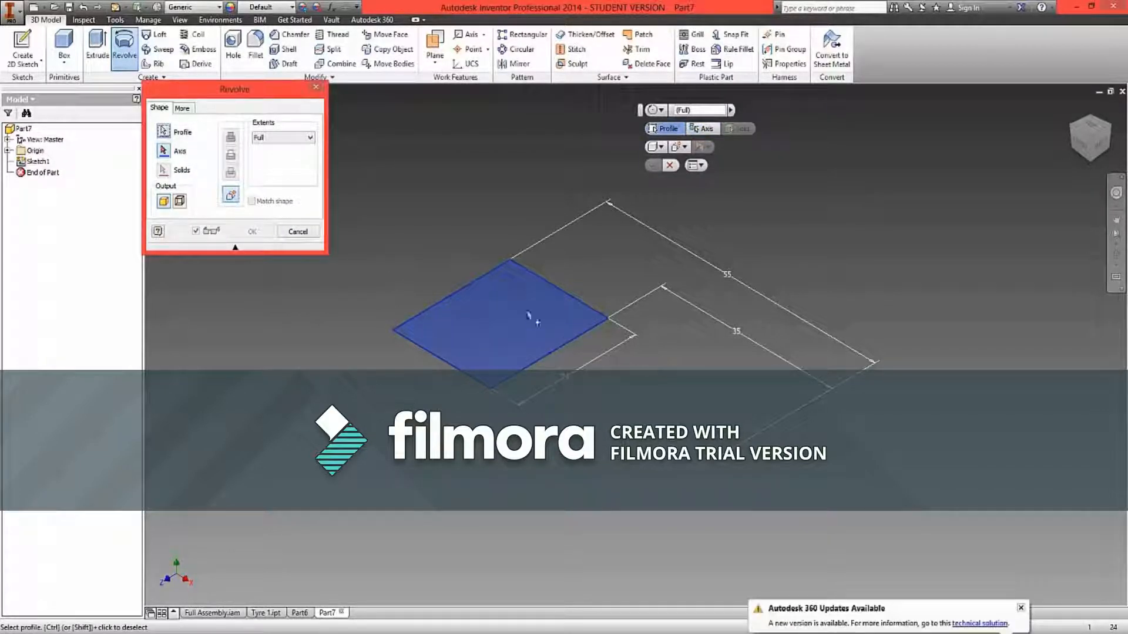
pyautogui.click(164, 152)
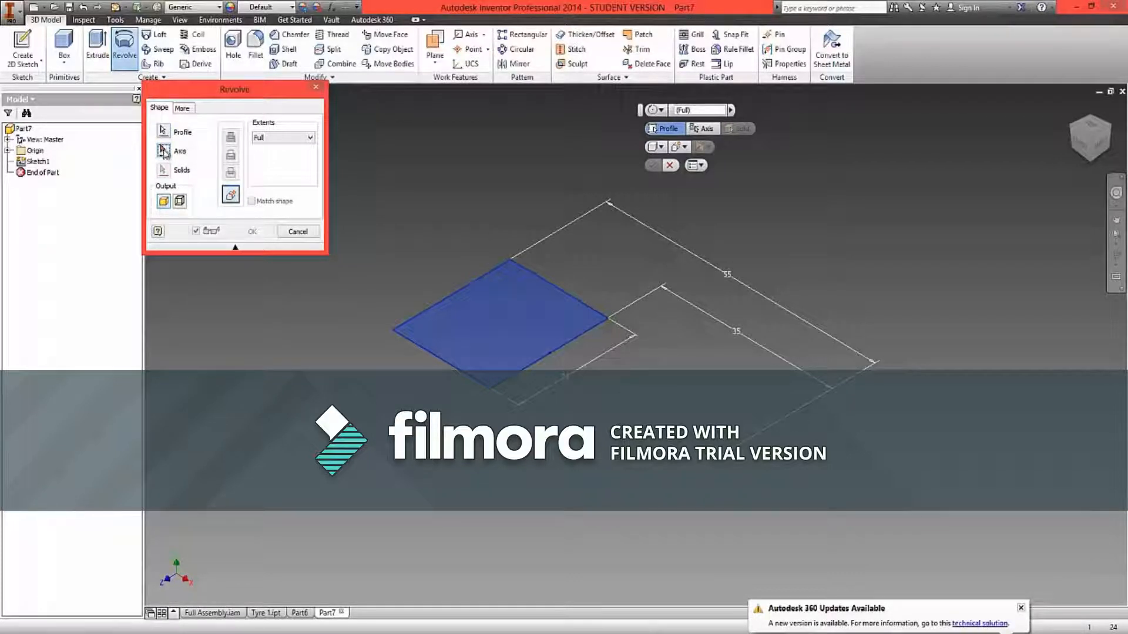
pyautogui.click(8, 151)
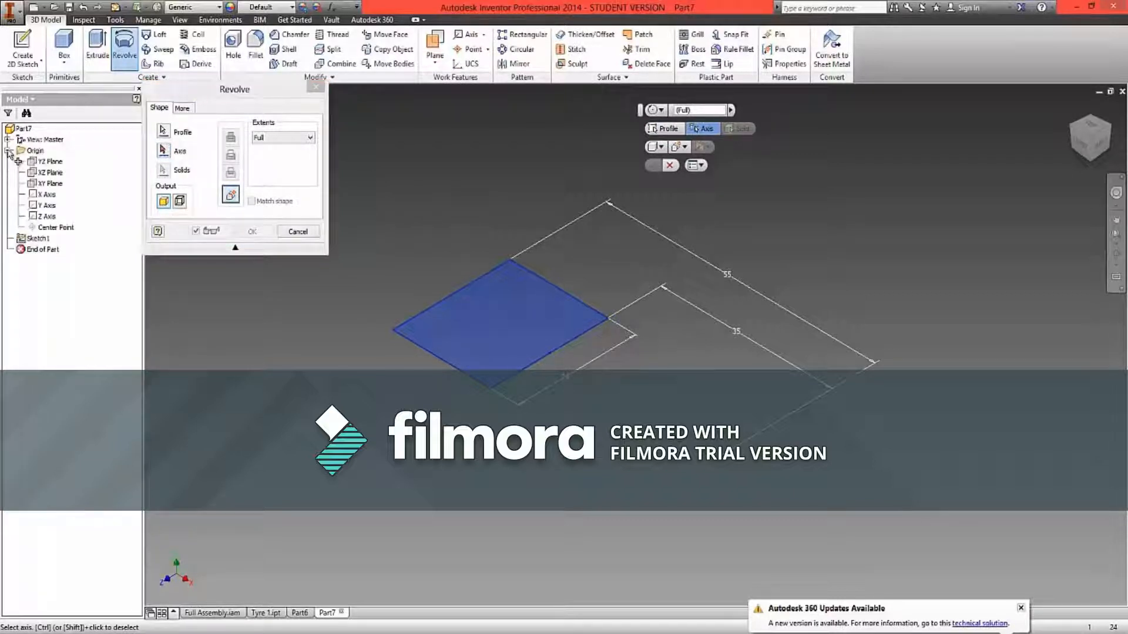
pyautogui.click(47, 216)
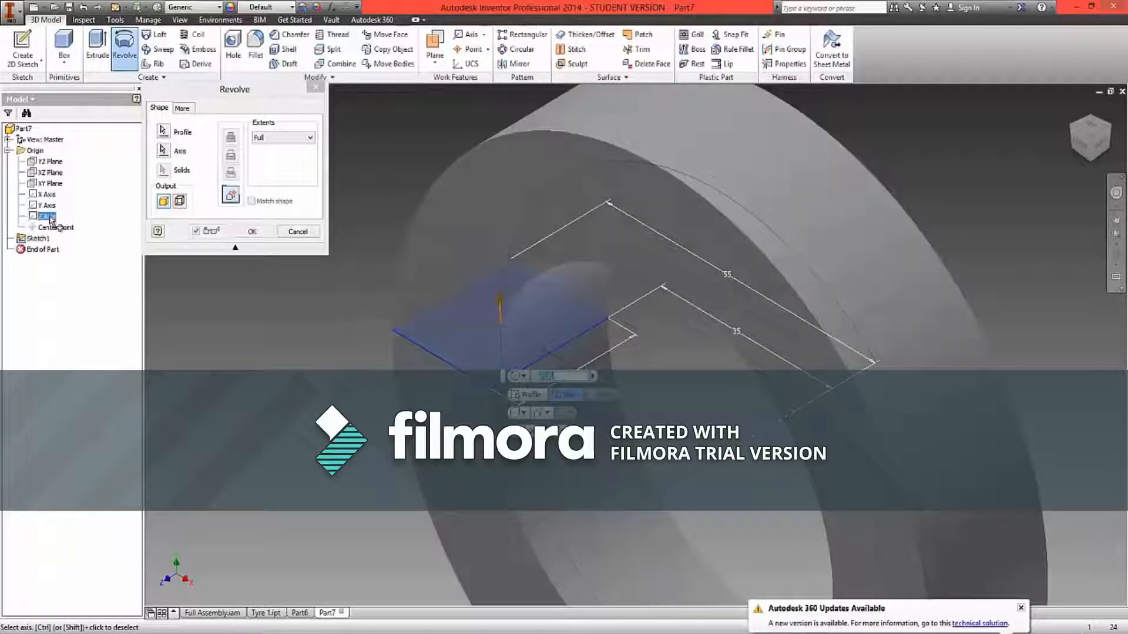
pyautogui.click(1091, 141)
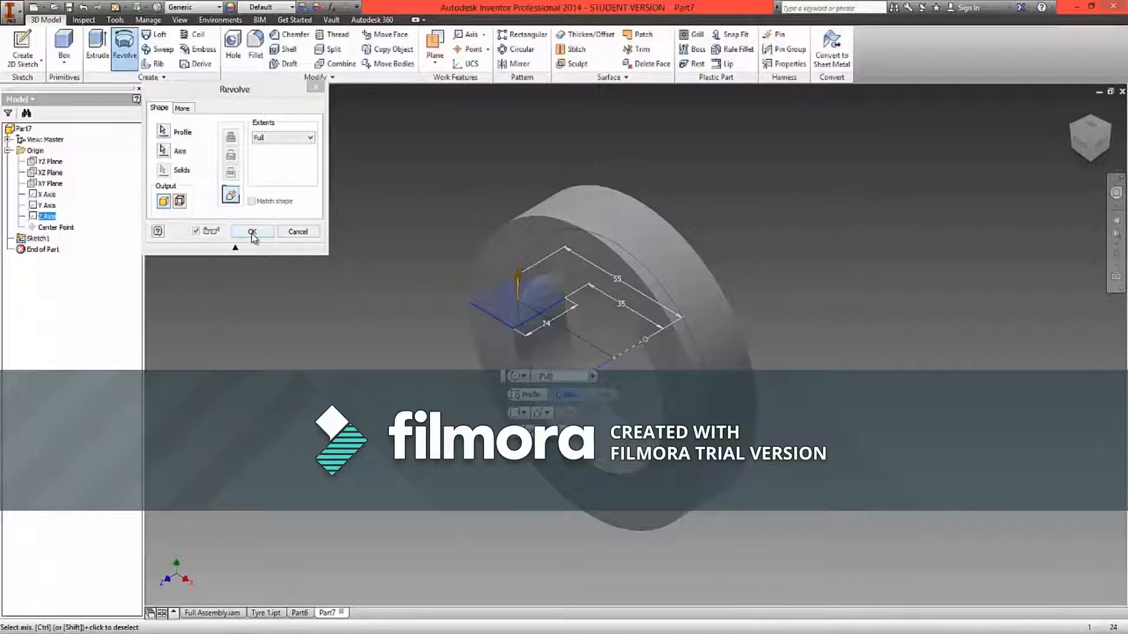
pyautogui.click(251, 232)
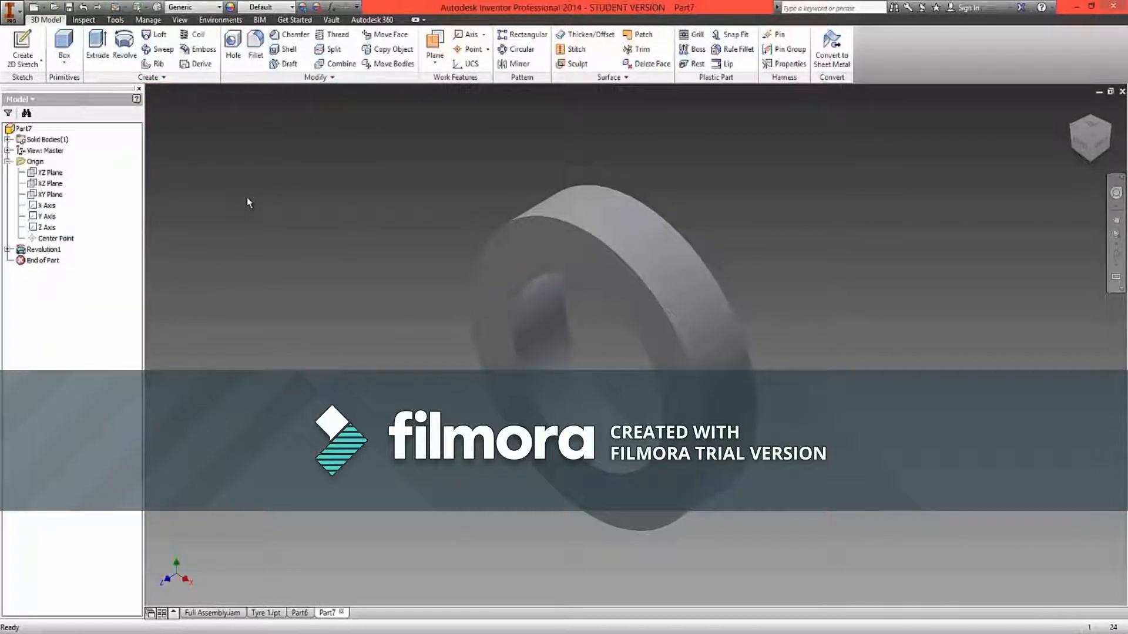
# Step: Fillet both outer circular edges of the revolved ring with a 12 mm radius
pyautogui.press('f')
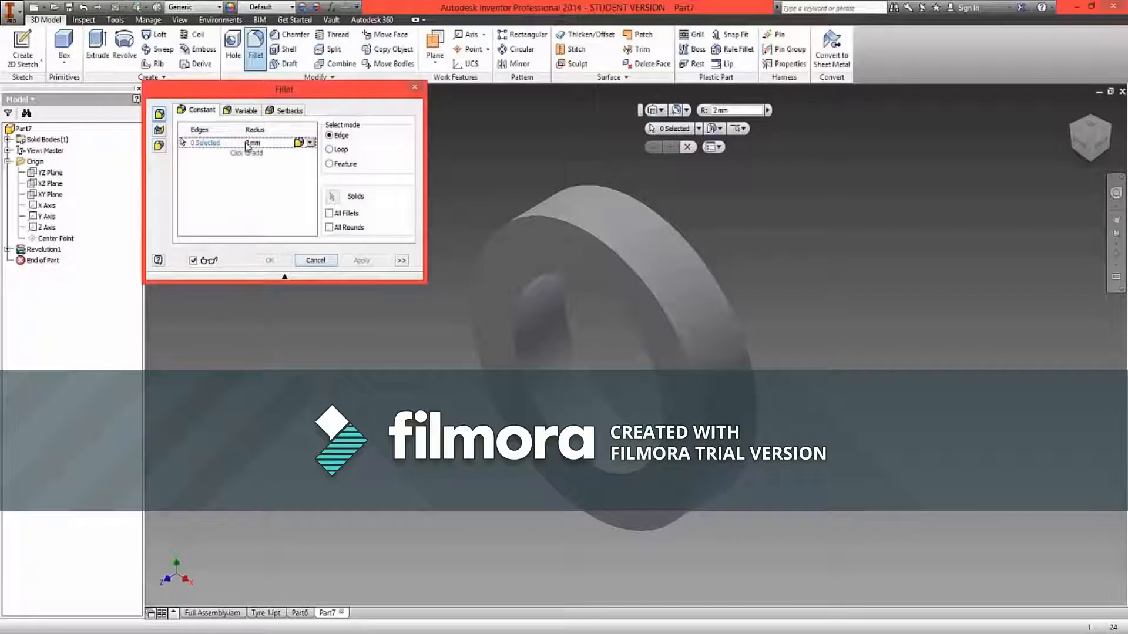
pyautogui.write('12')
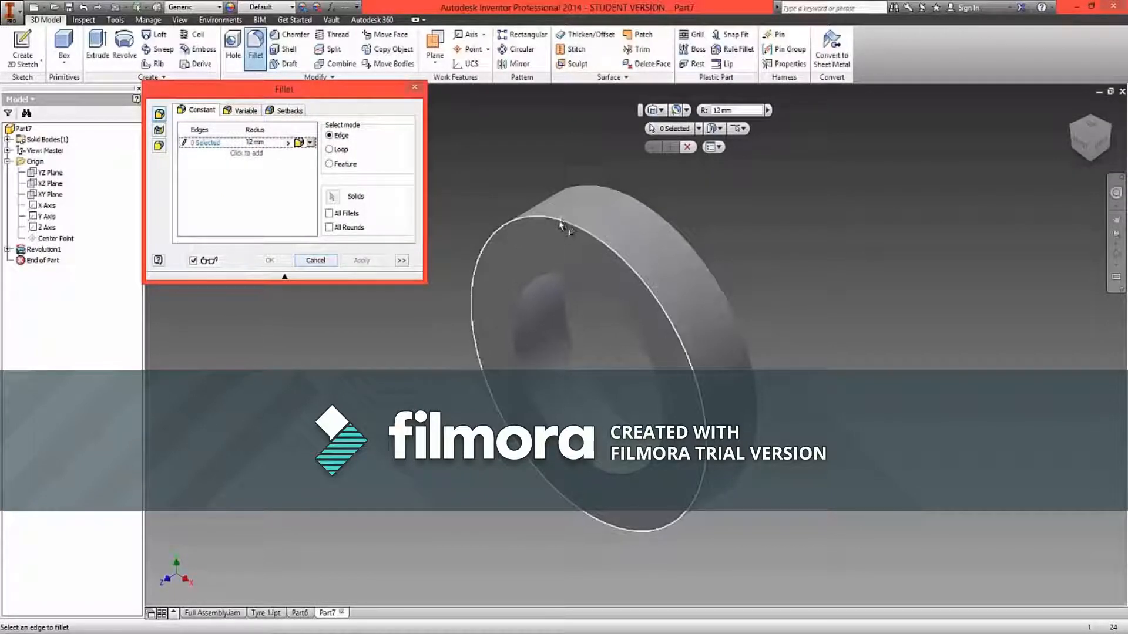
pyautogui.click(561, 222)
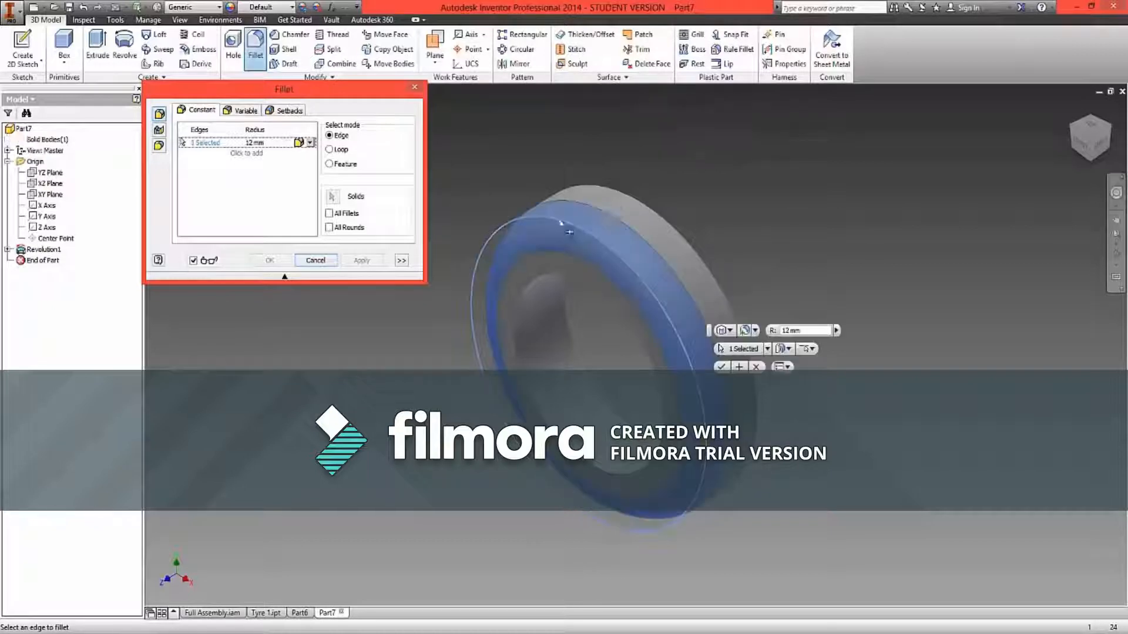
pyautogui.click(620, 191)
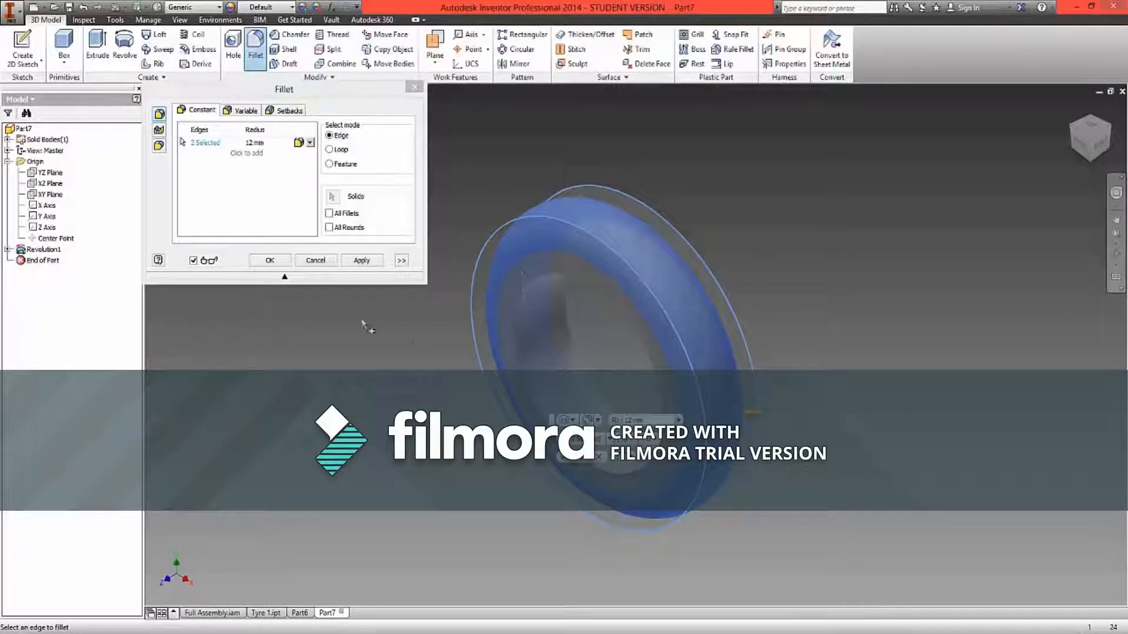
pyautogui.click(280, 262)
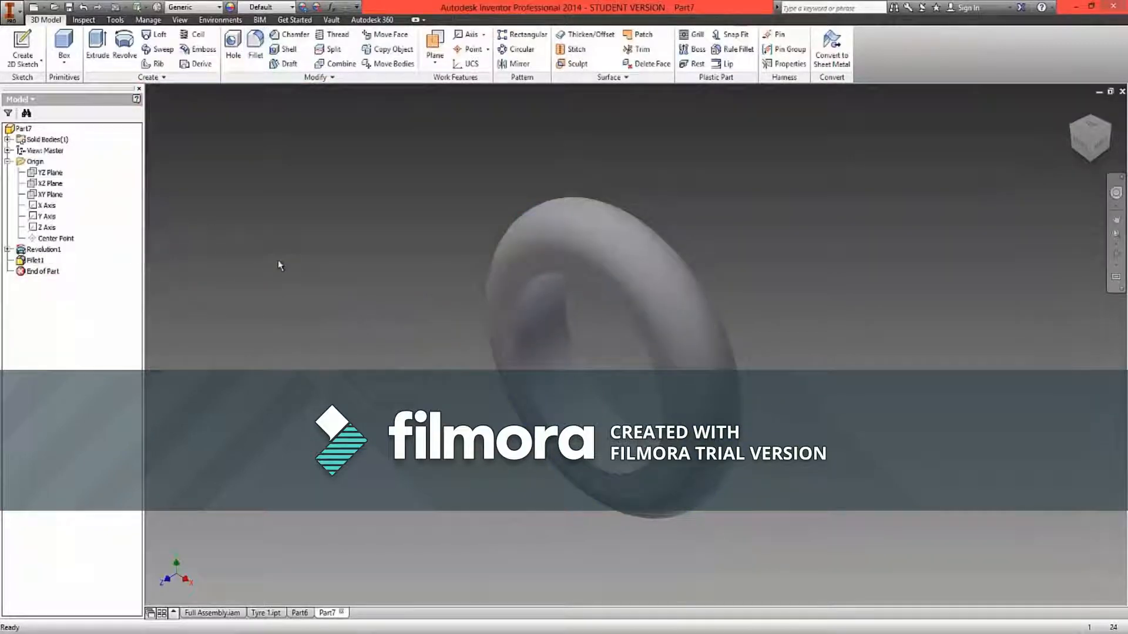